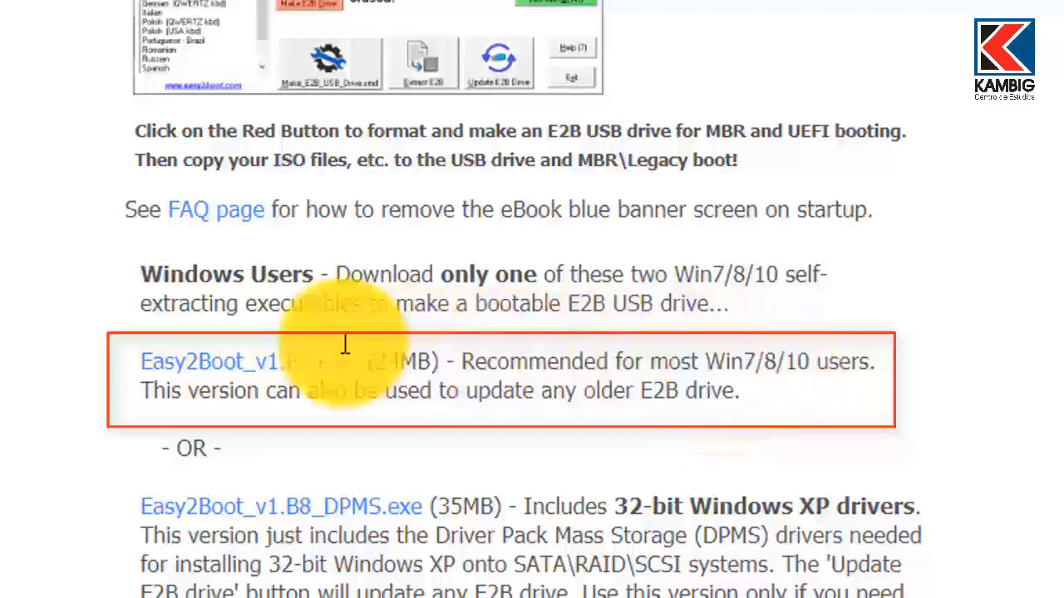
- Download the recommended Easy2Boot Windows 8/10 .exe installer and install it in the default destination folder
click(268, 361)
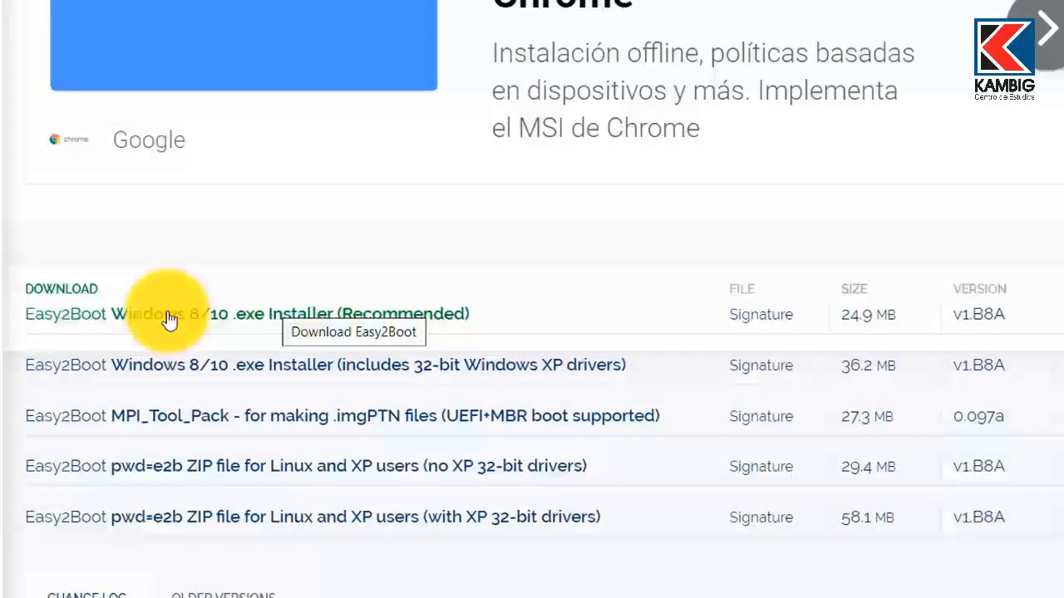
click(193, 317)
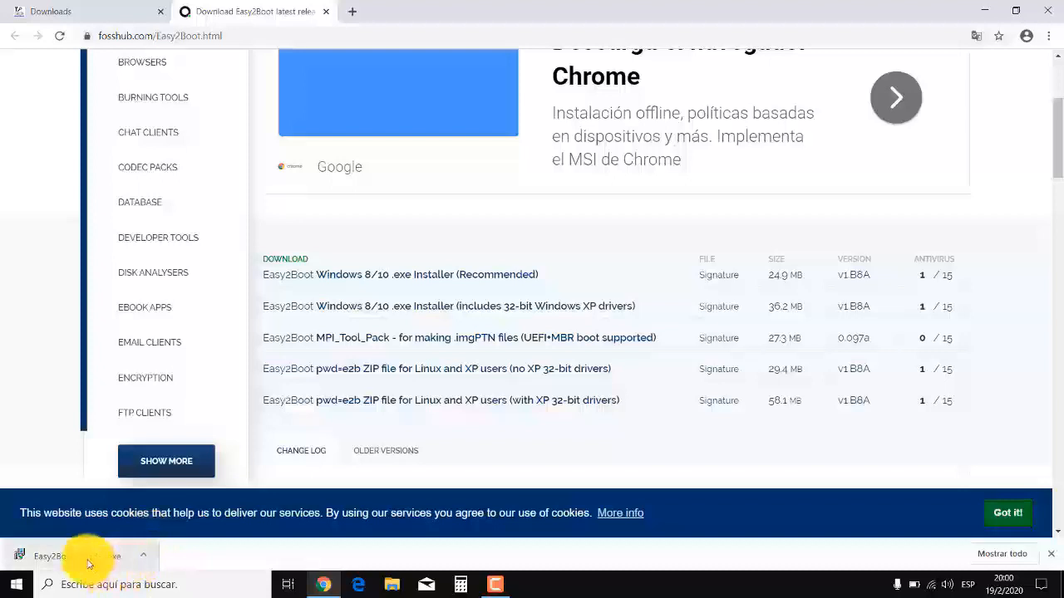
click(93, 565)
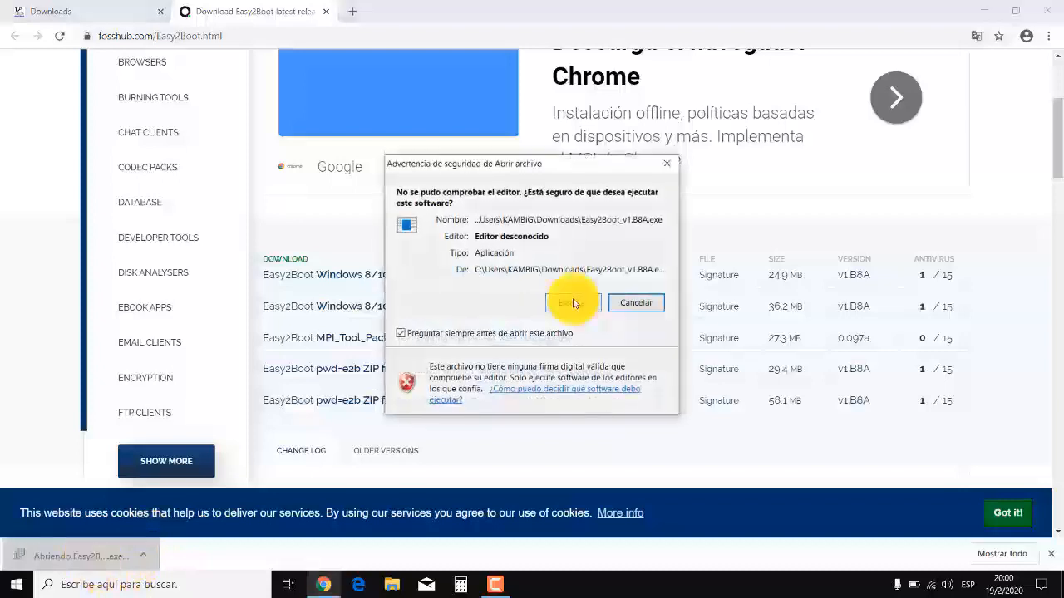
click(572, 304)
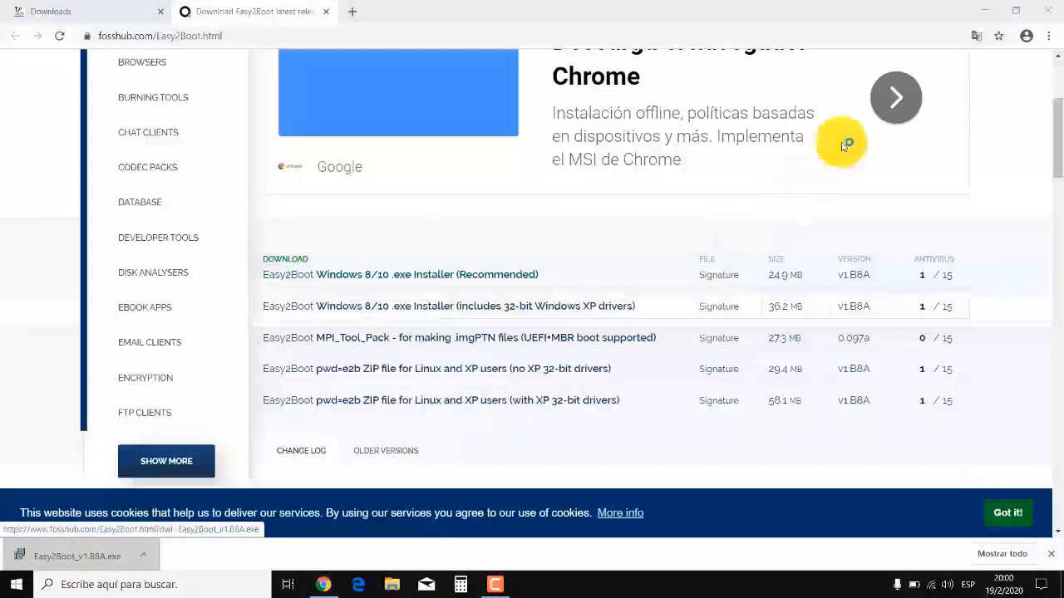
click(1048, 13)
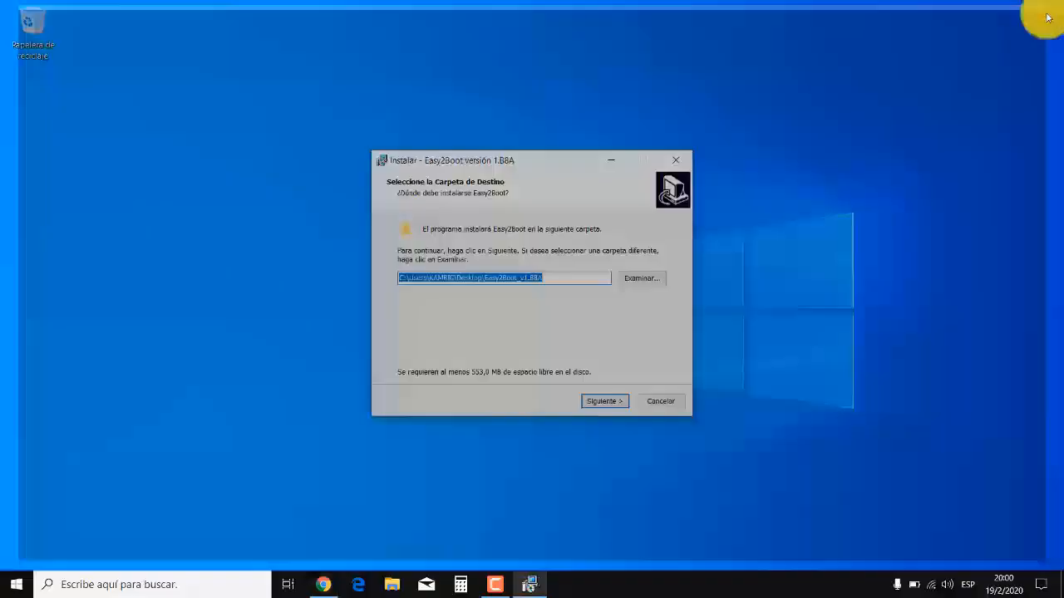
key(Return)
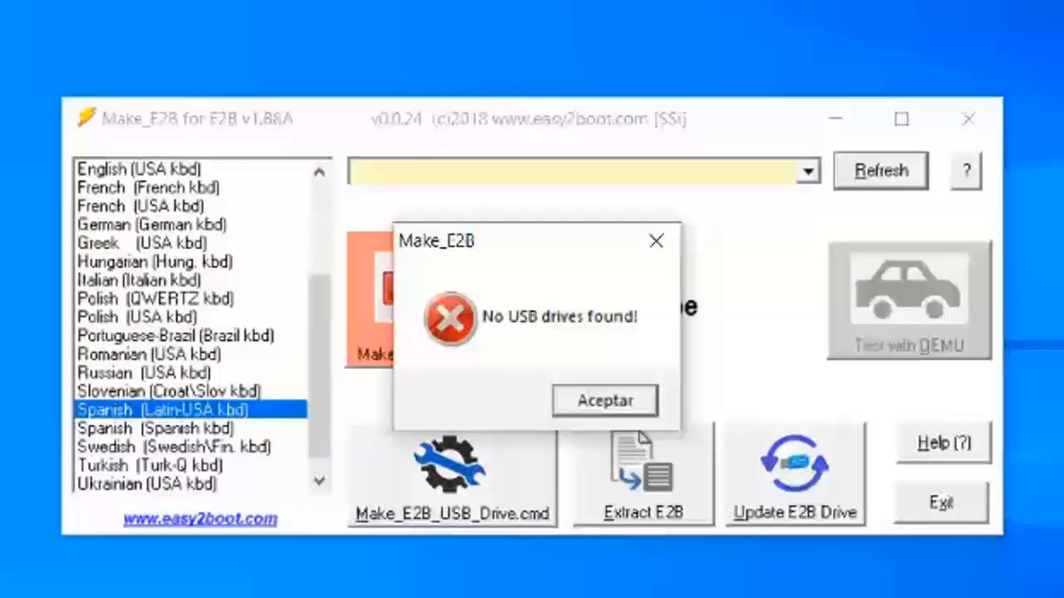
- Refresh the USB drive list and make the E2B drive on the 14GiB Kingston DataTraveler 2.0, accepting erasure of all its data
click(605, 401)
click(881, 171)
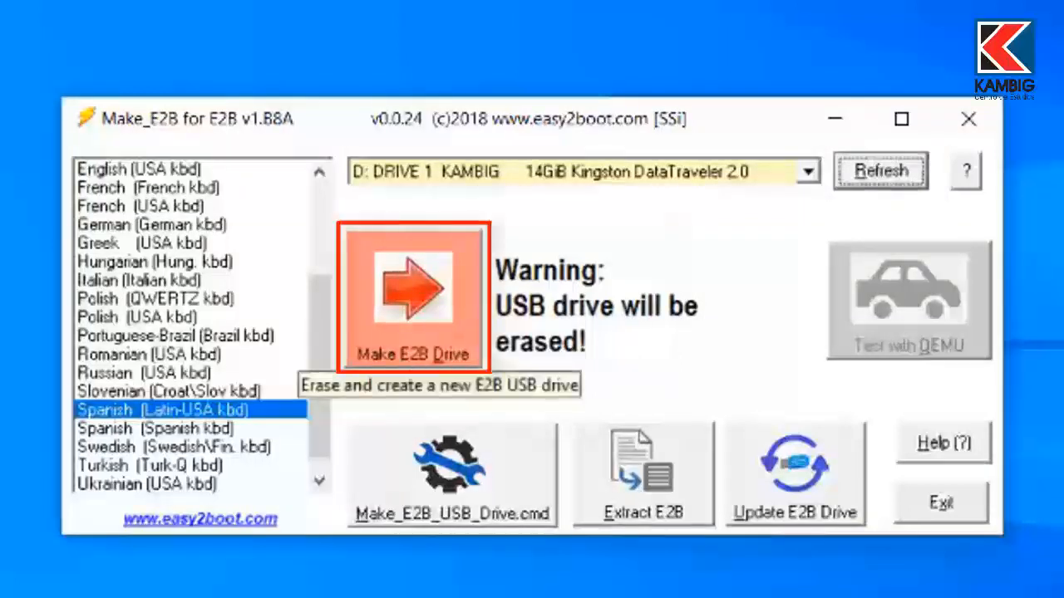
click(413, 299)
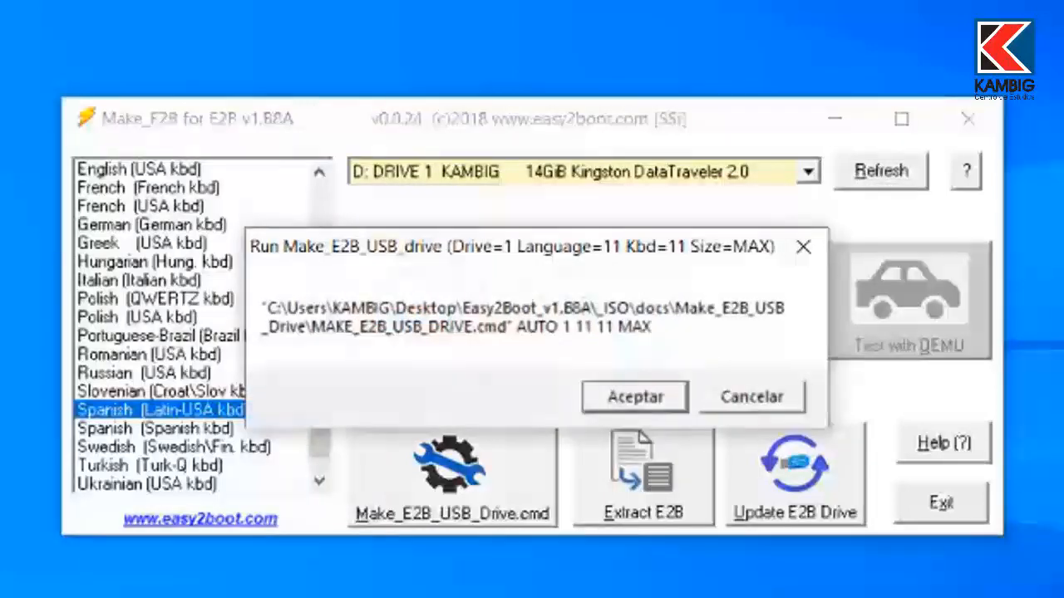
click(636, 394)
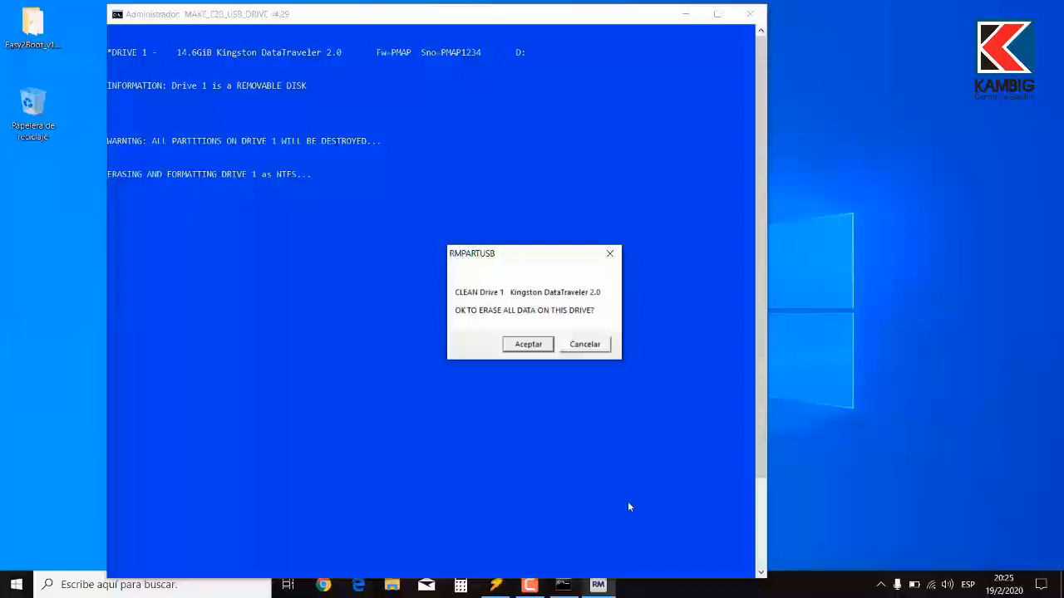
key(Return)
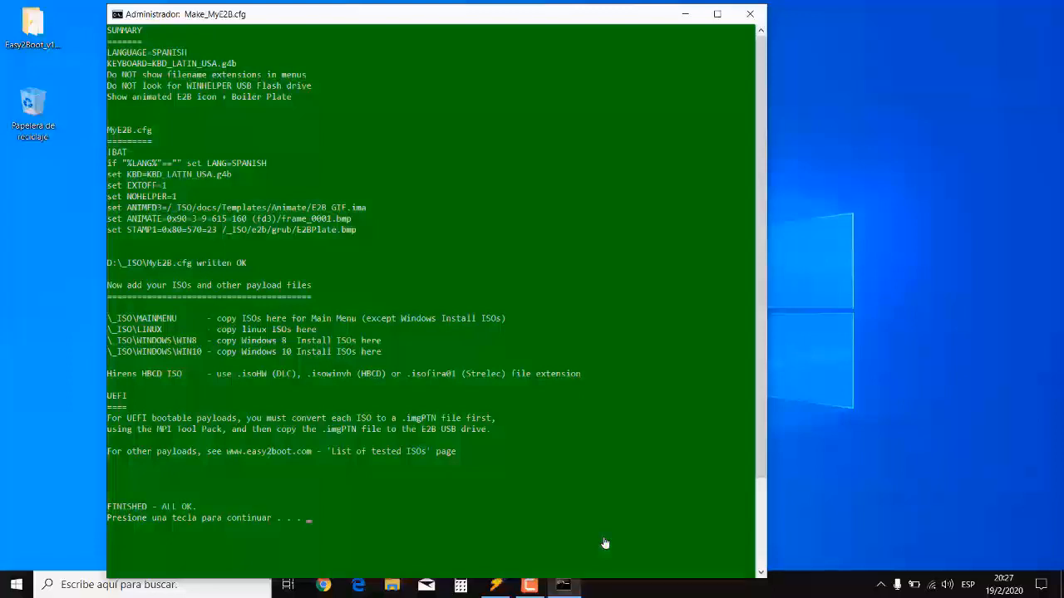
key(Return)
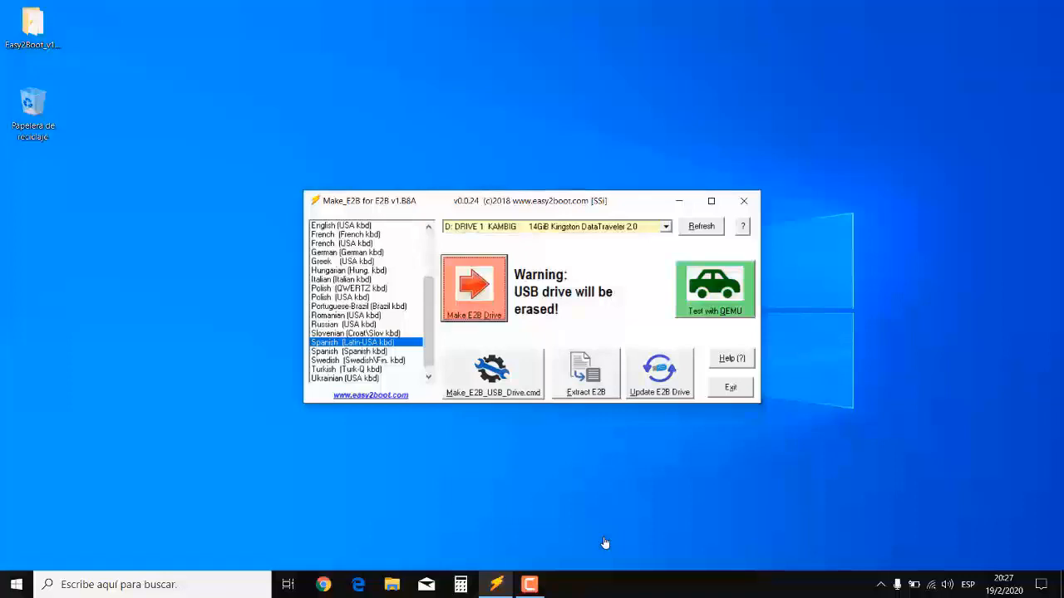
- Switch to File Explorer and open the _ISO\WINDOWS folder on the E2B (D:) drive
click(394, 585)
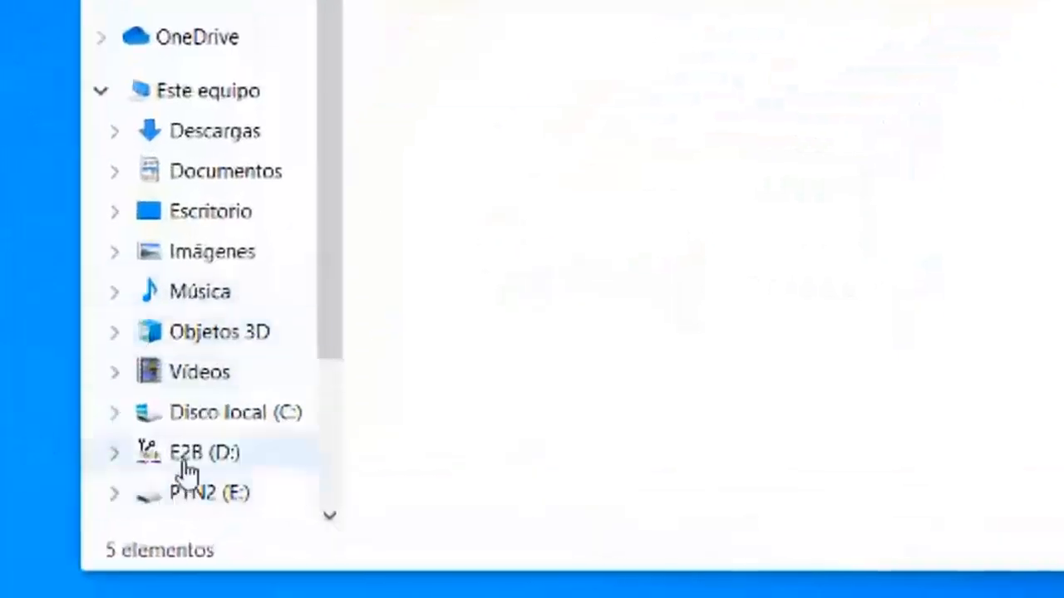
click(192, 470)
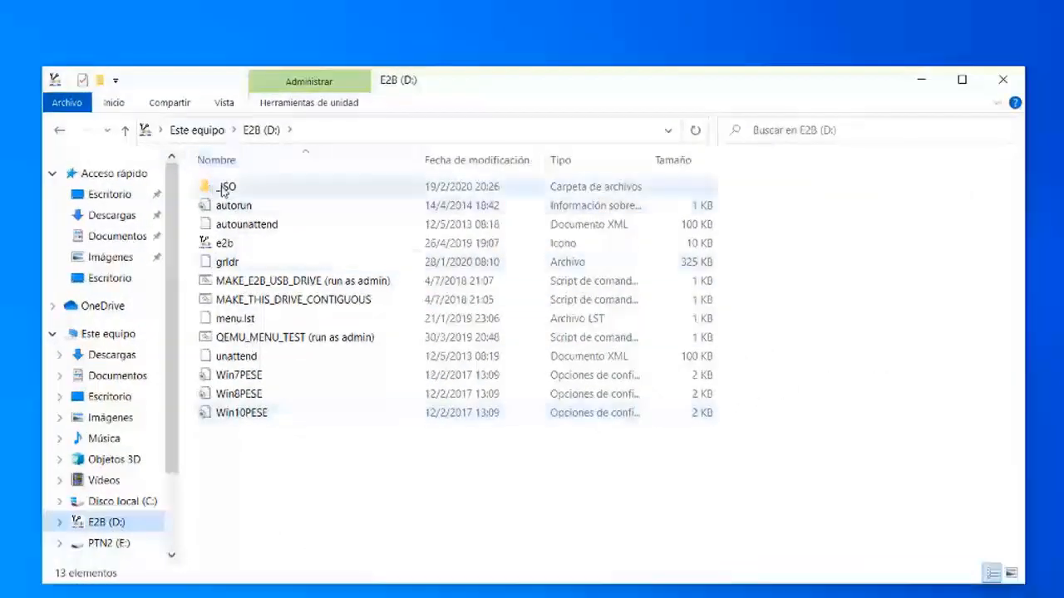
double_click(224, 189)
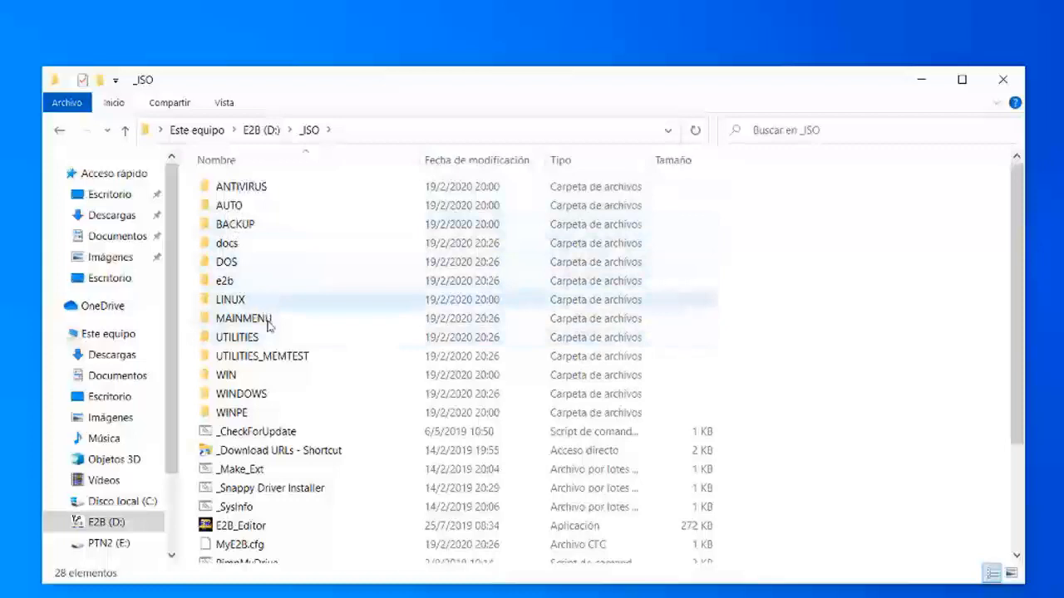
double_click(241, 394)
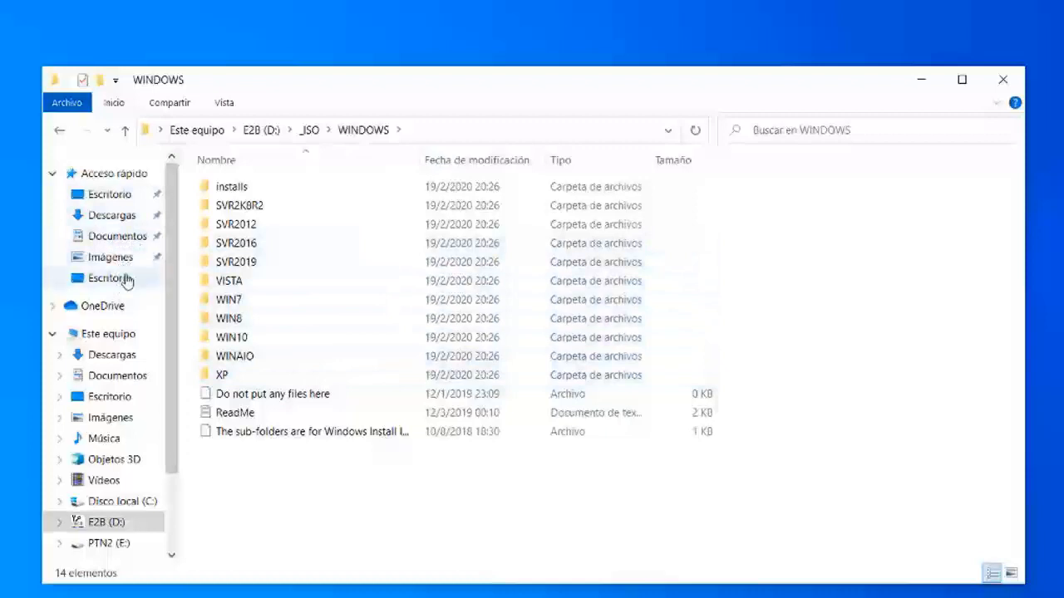
- Copy Win10_1909_Spanish_x64 from the Imagenes ISO folder on C: into _ISO\WINDOWS\WIN10 on the E2B drive
click(125, 503)
click(266, 250)
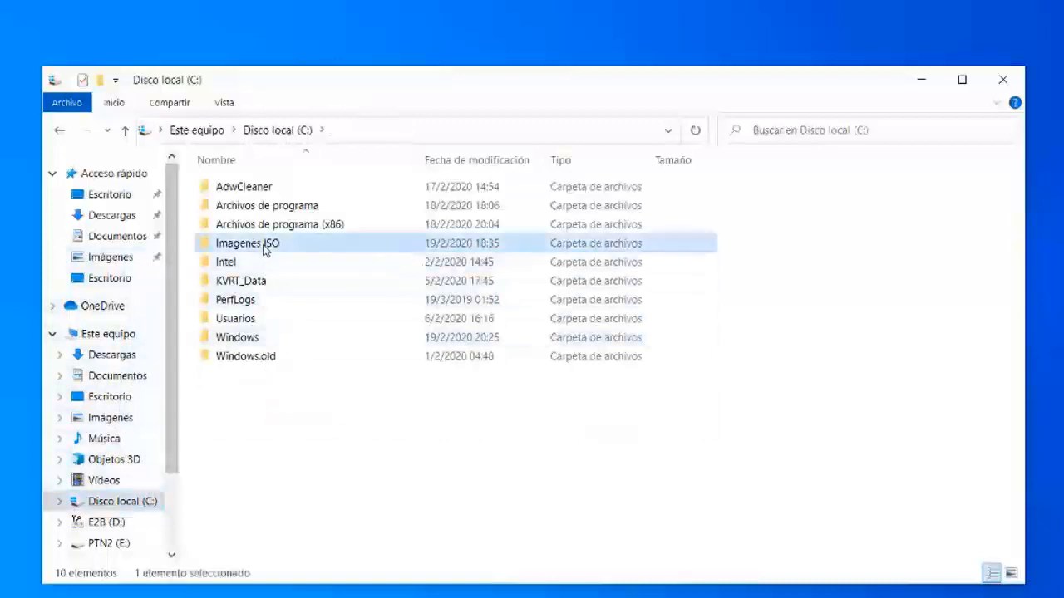
double_click(266, 249)
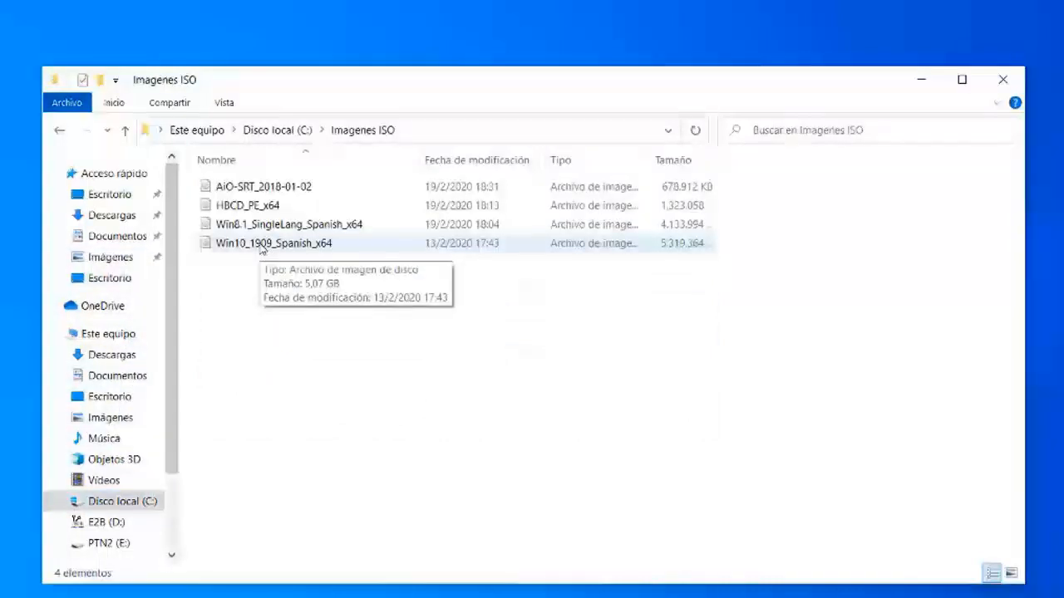
right_click(260, 247)
click(333, 576)
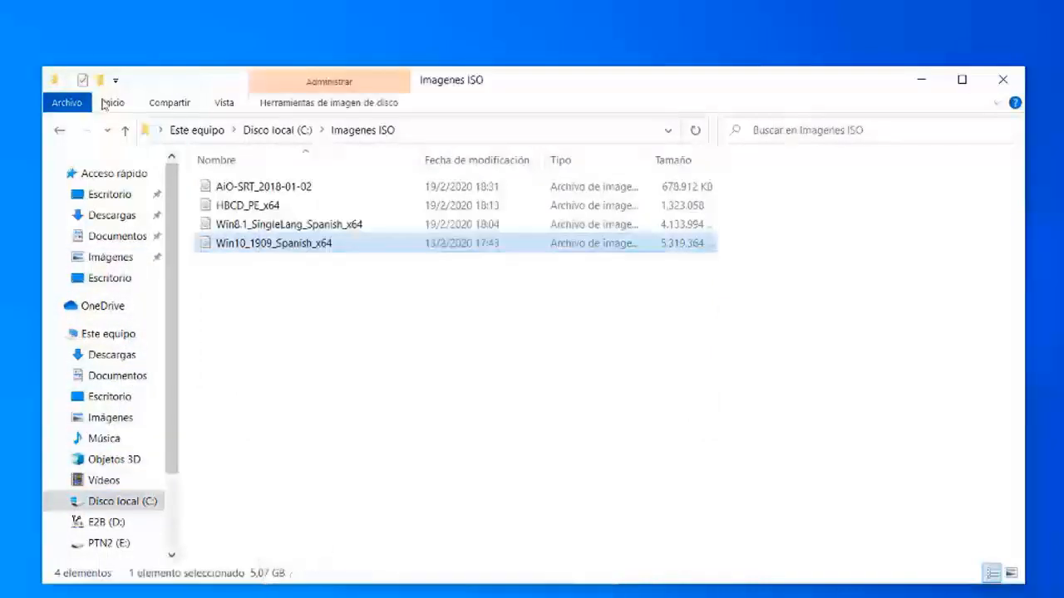
click(125, 130)
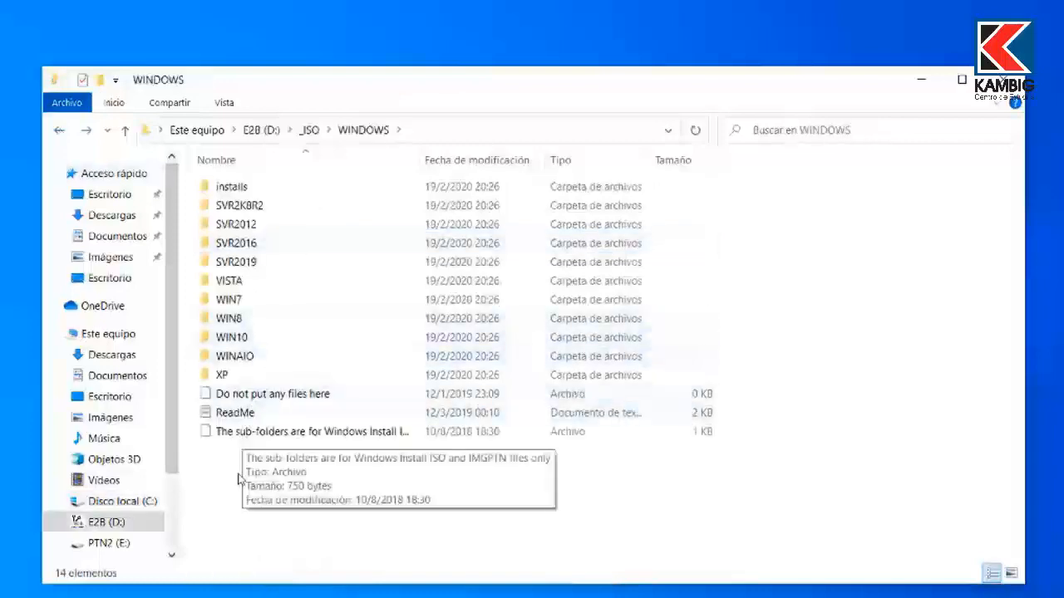
double_click(246, 341)
right_click(296, 445)
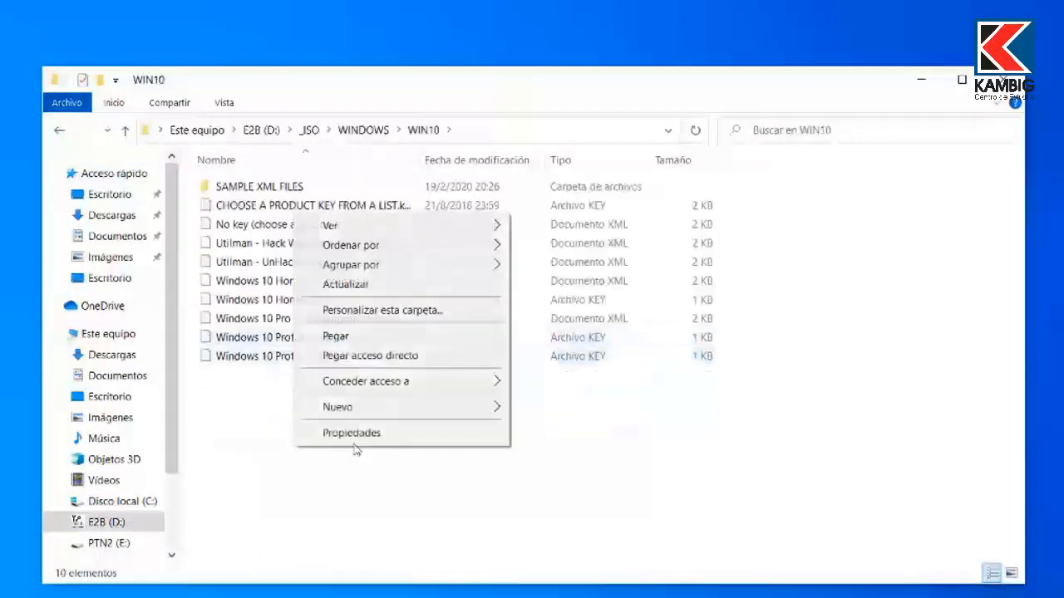
click(369, 343)
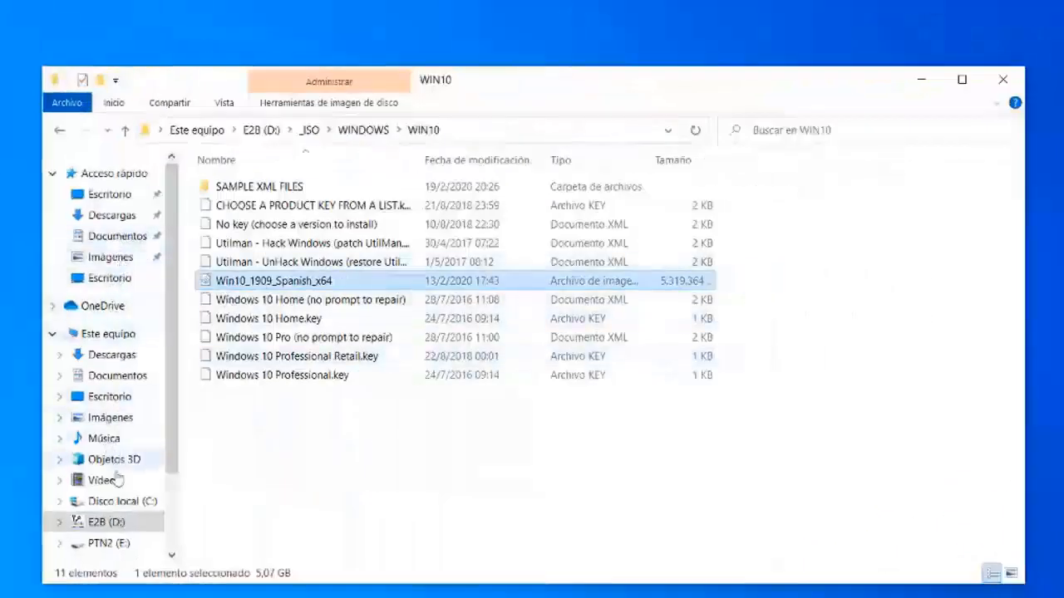
- Copy HBCD_PE_x64 from the Imagenes ISO folder on C: into _ISO\UTILITIES on the E2B drive
click(125, 501)
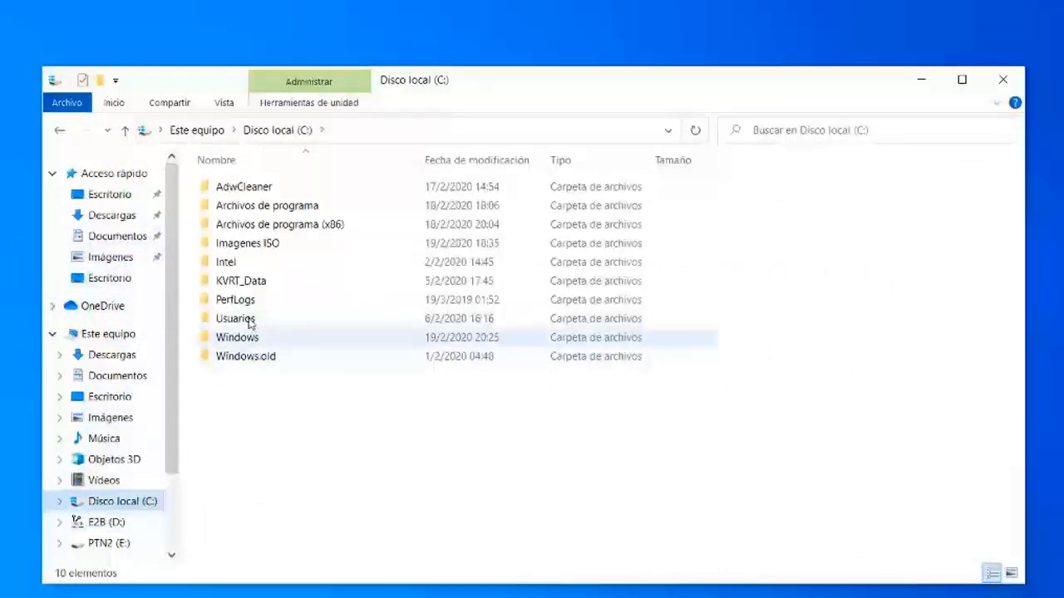
double_click(241, 243)
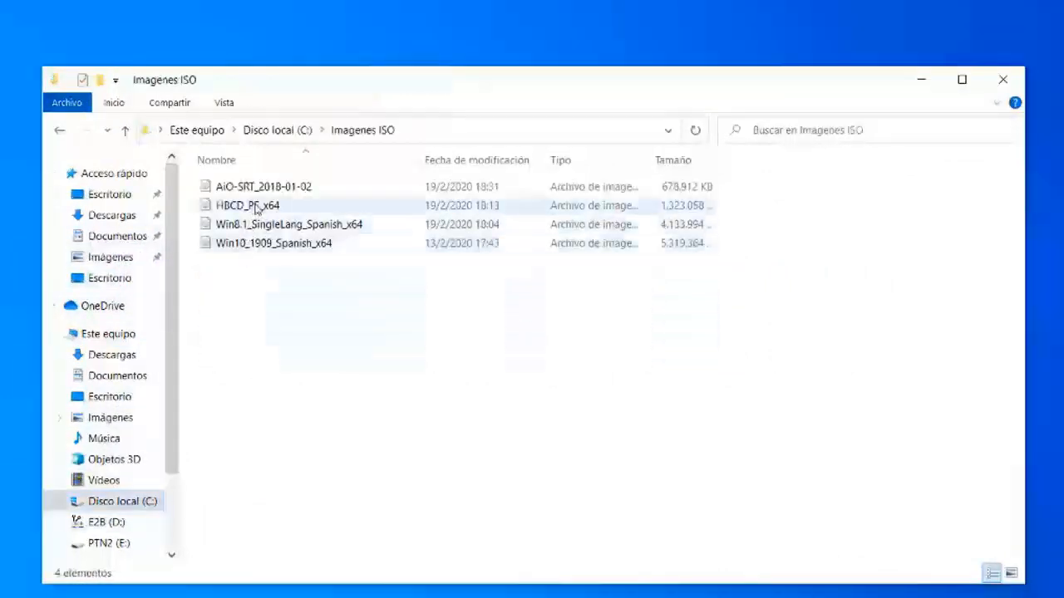
click(259, 208)
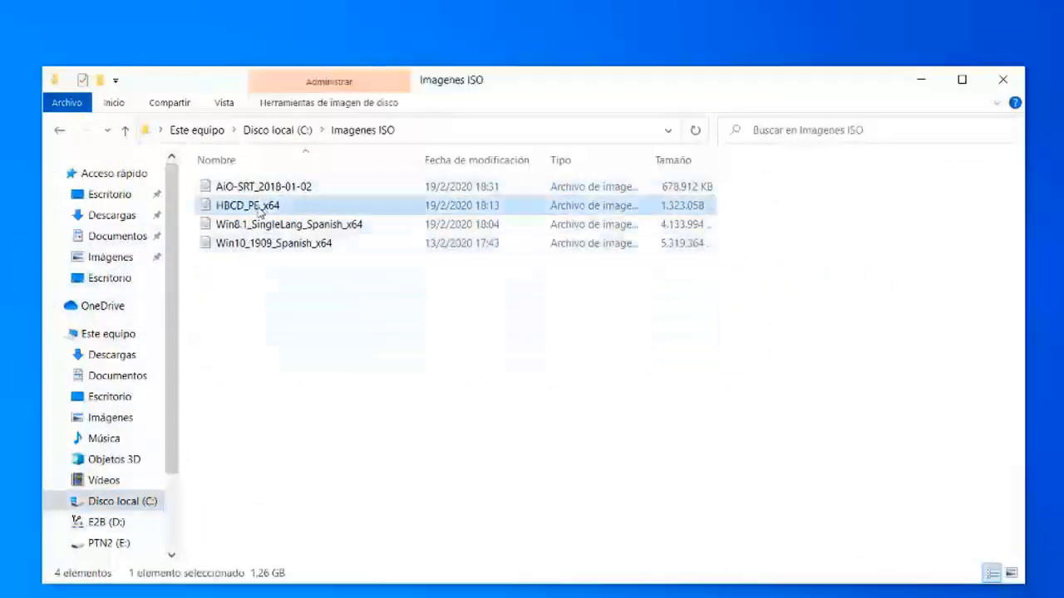
right_click(266, 208)
click(313, 561)
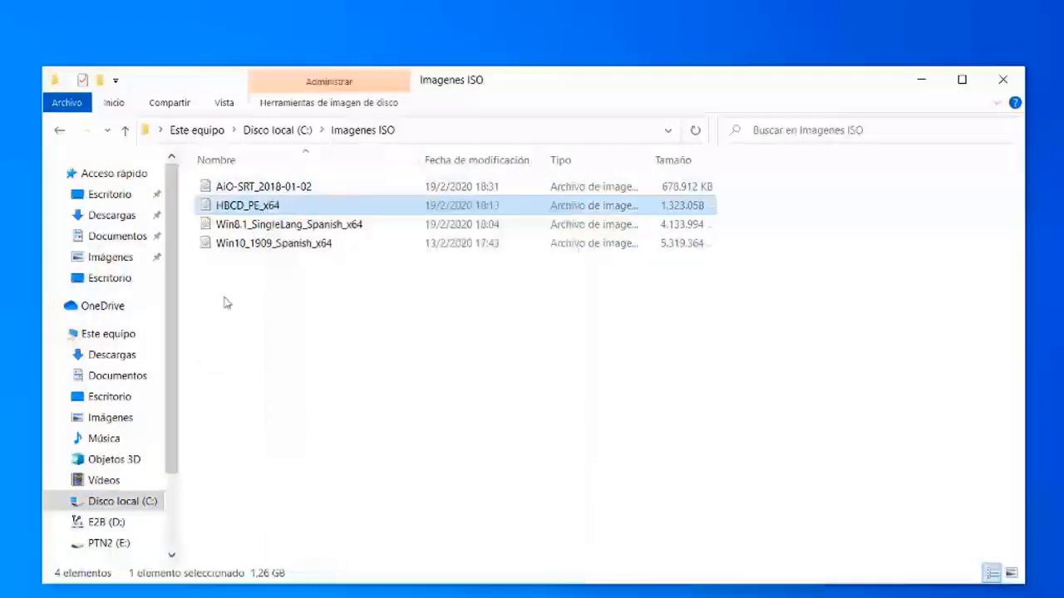
click(60, 131)
click(59, 131)
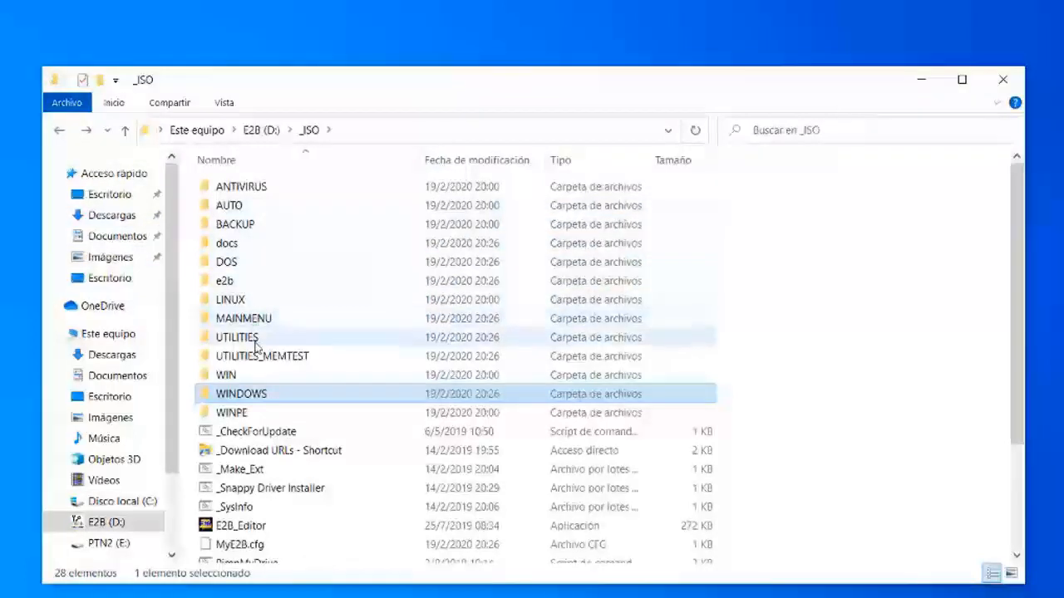
double_click(254, 339)
right_click(263, 270)
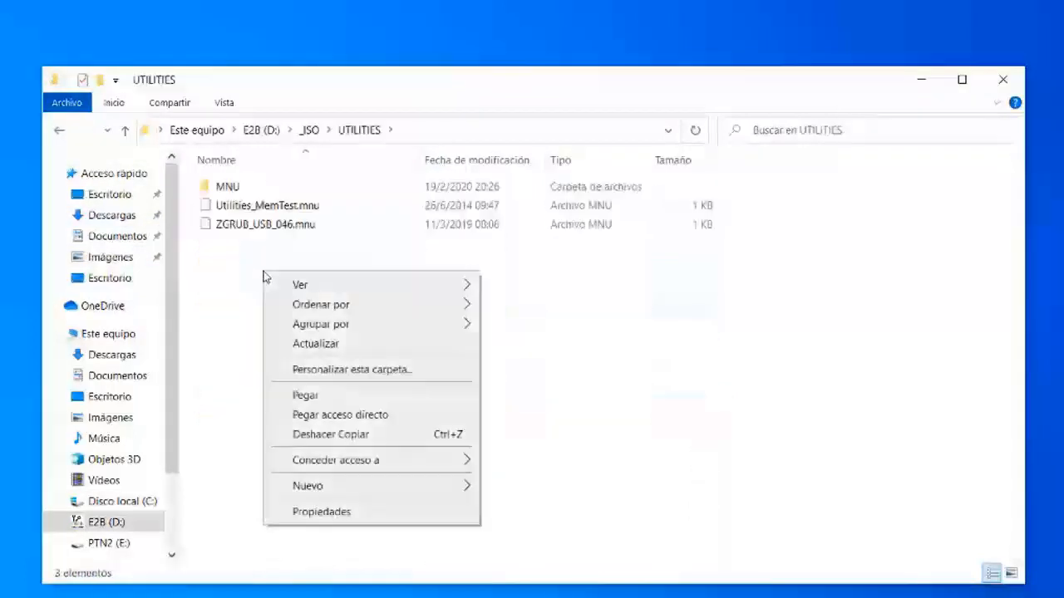
click(307, 395)
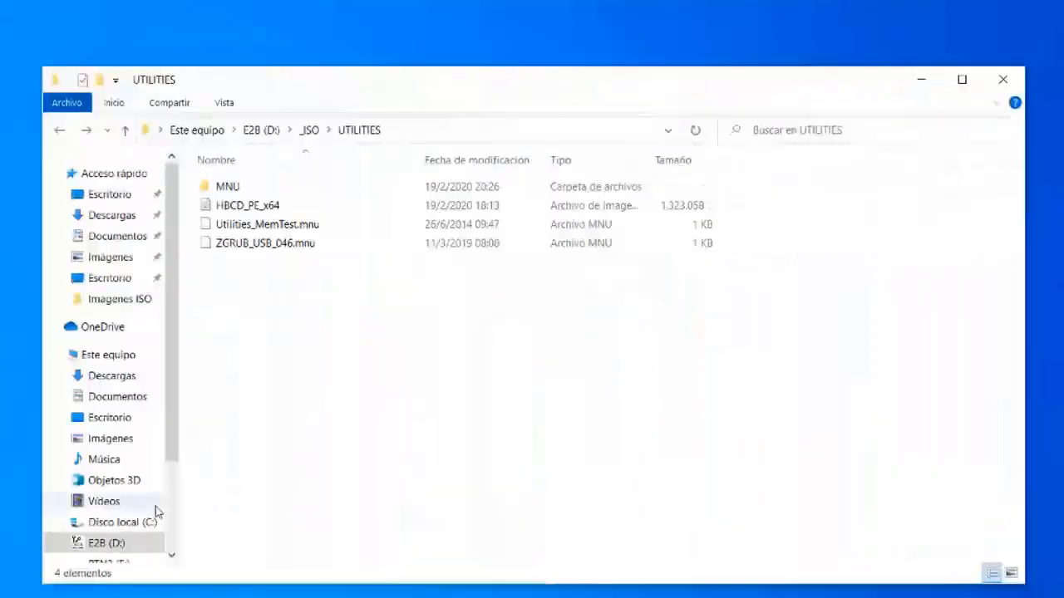
- Copy AiO-SRT_2018-01-02 from the Imagenes ISO folder on C: into _ISO\UTILITIES on the E2B drive
click(140, 522)
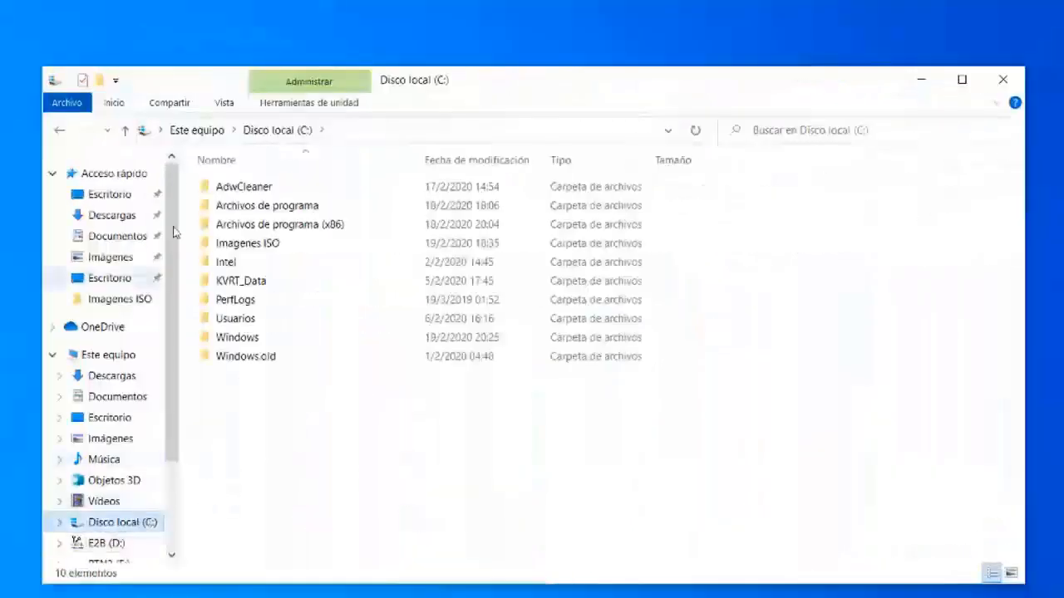
double_click(250, 243)
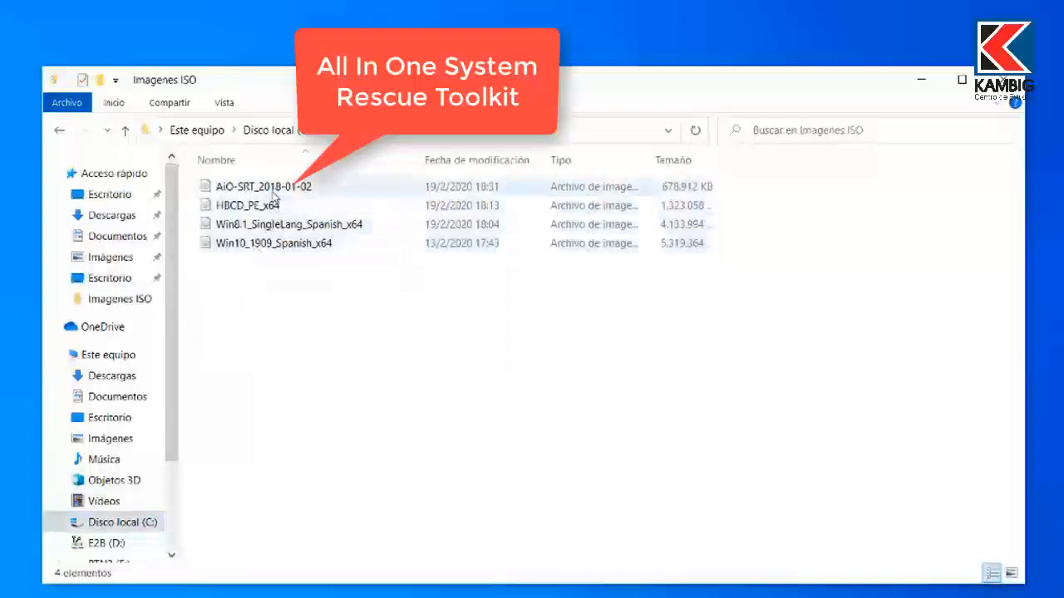
right_click(272, 190)
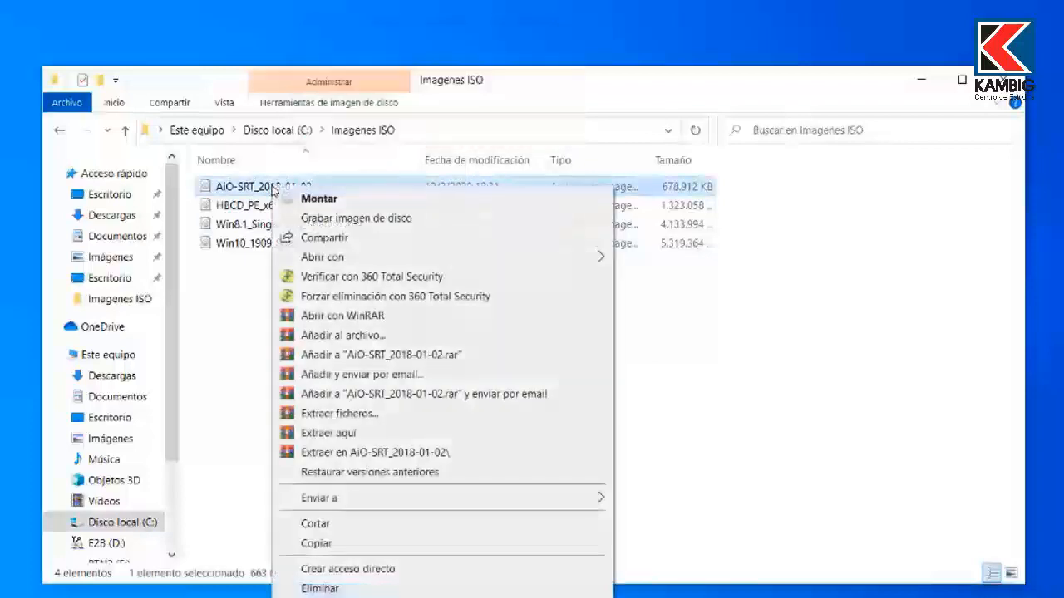
click(308, 542)
click(60, 131)
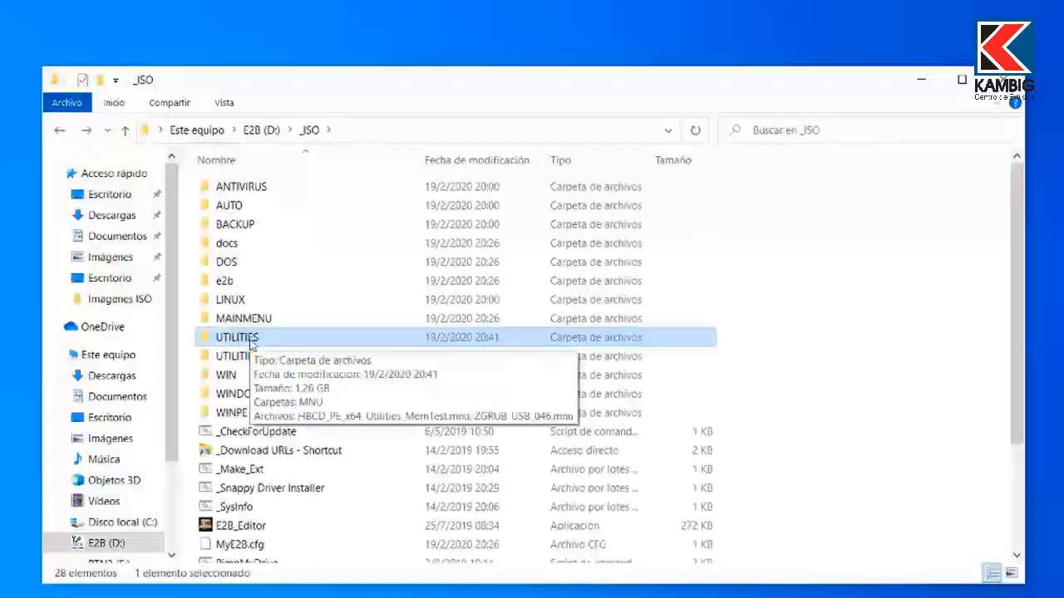
double_click(251, 341)
right_click(263, 314)
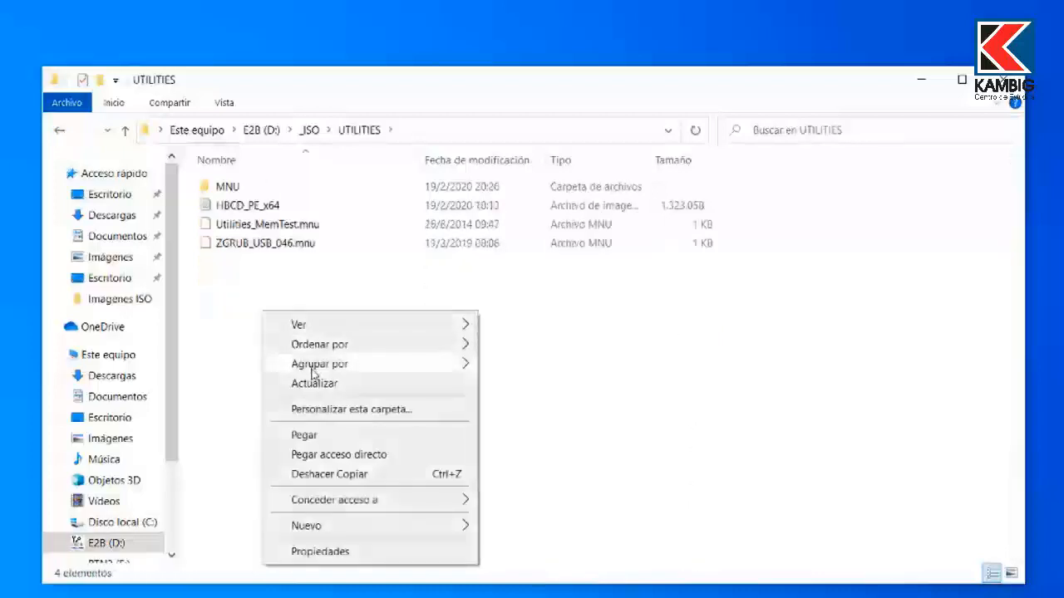
click(305, 435)
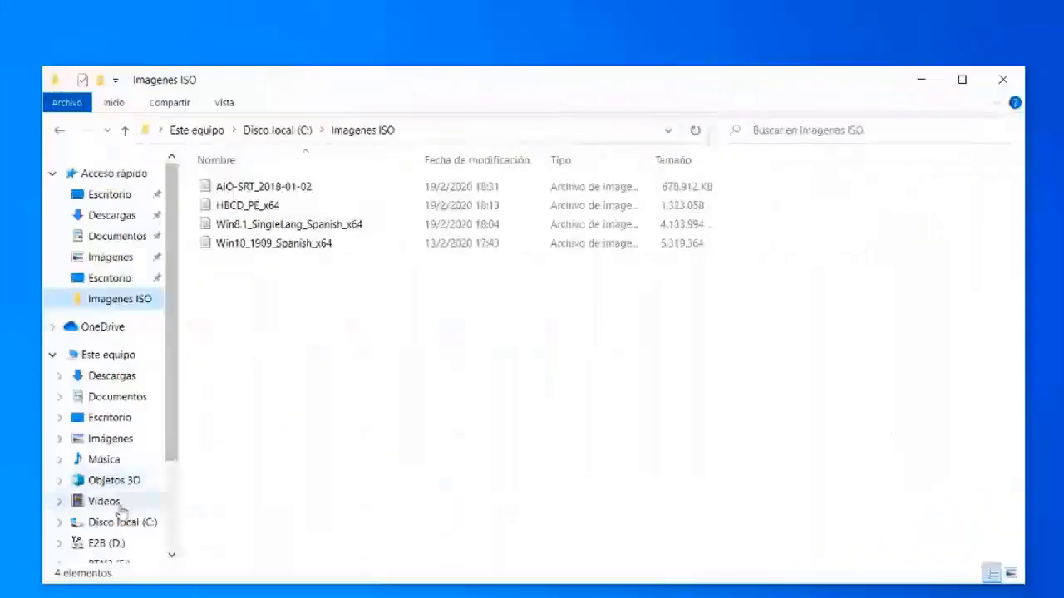
- Copy Win8.1_SingleLang_Spanish_x64 from the Imagenes ISO folder on C: into _ISO\WINDOWS\WIN8 on the E2B drive
click(120, 523)
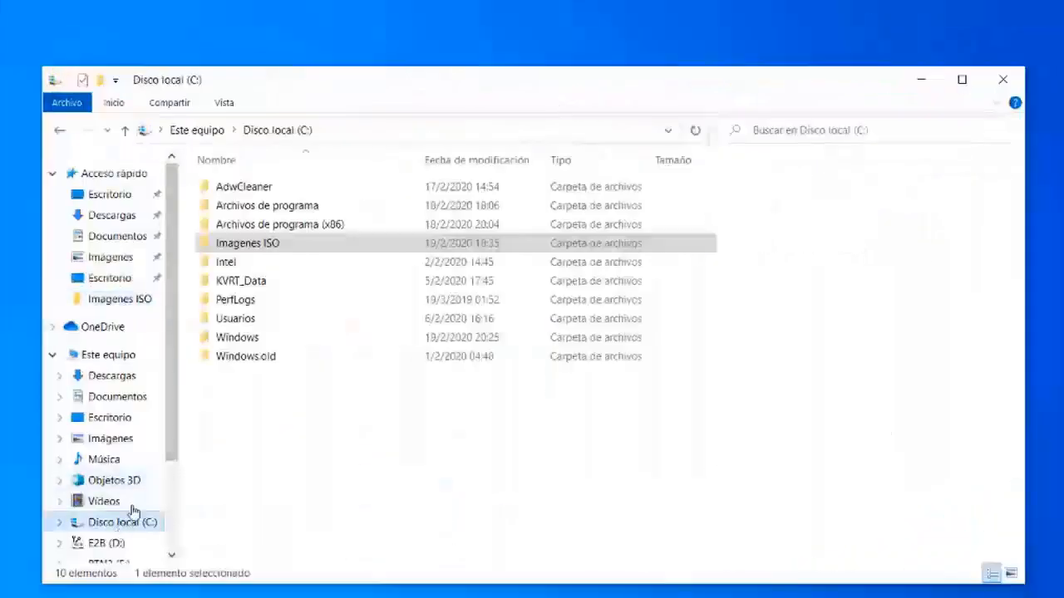
double_click(245, 247)
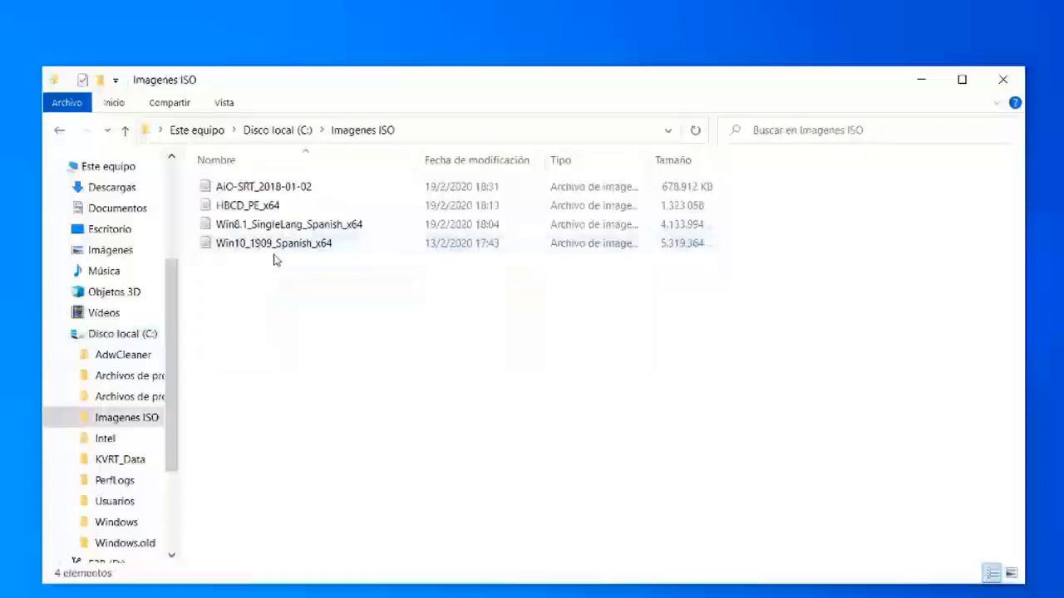
click(285, 225)
right_click(285, 225)
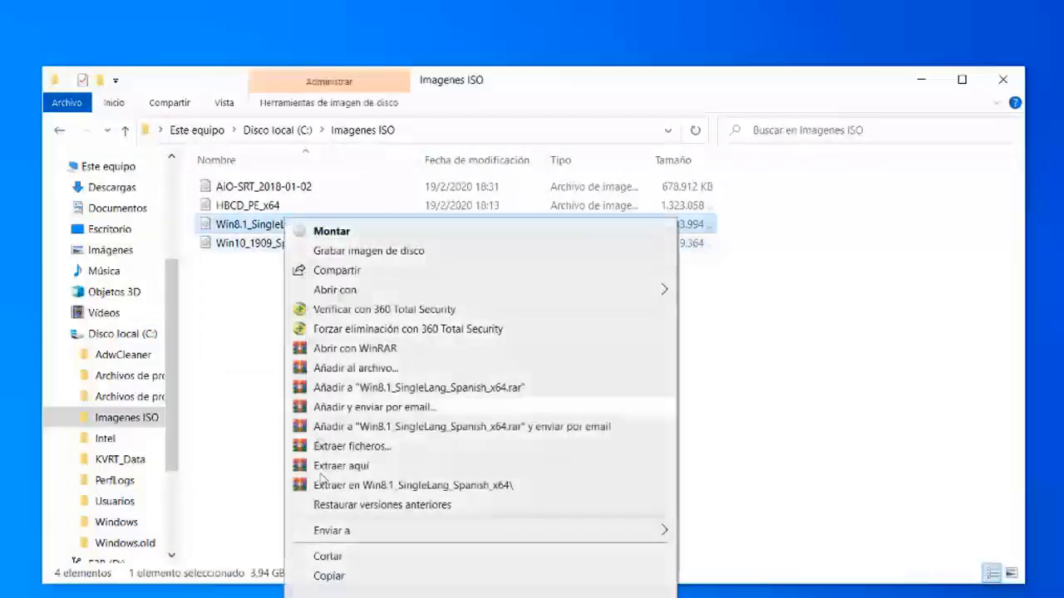
click(349, 577)
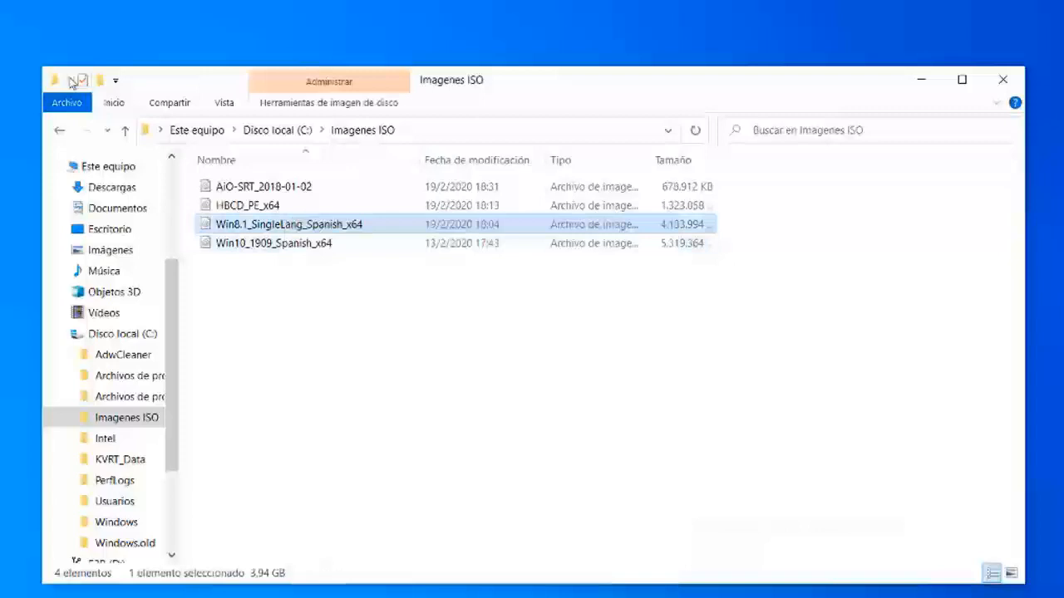
click(62, 131)
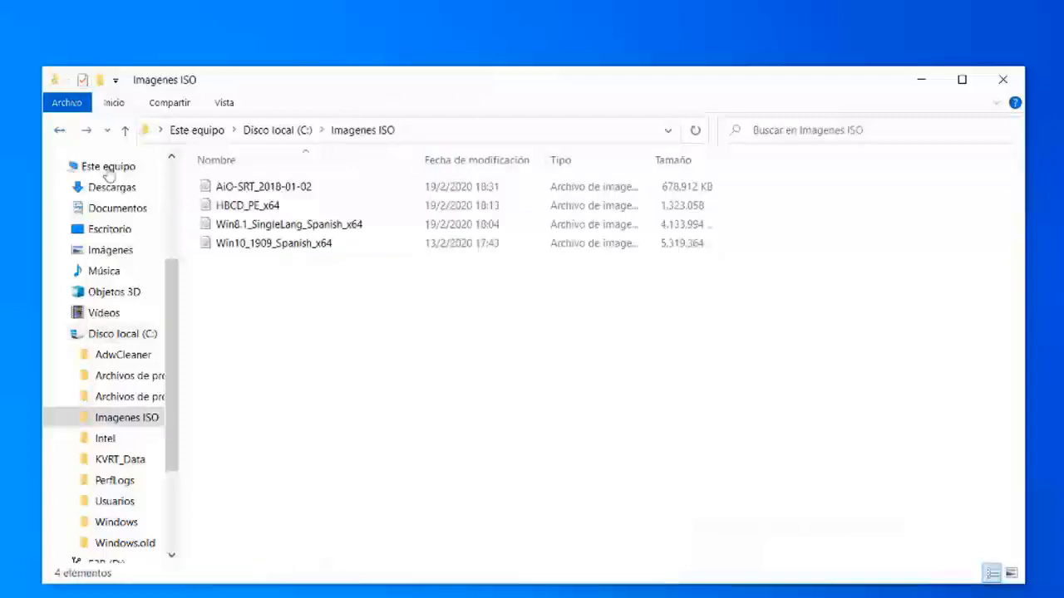
click(59, 131)
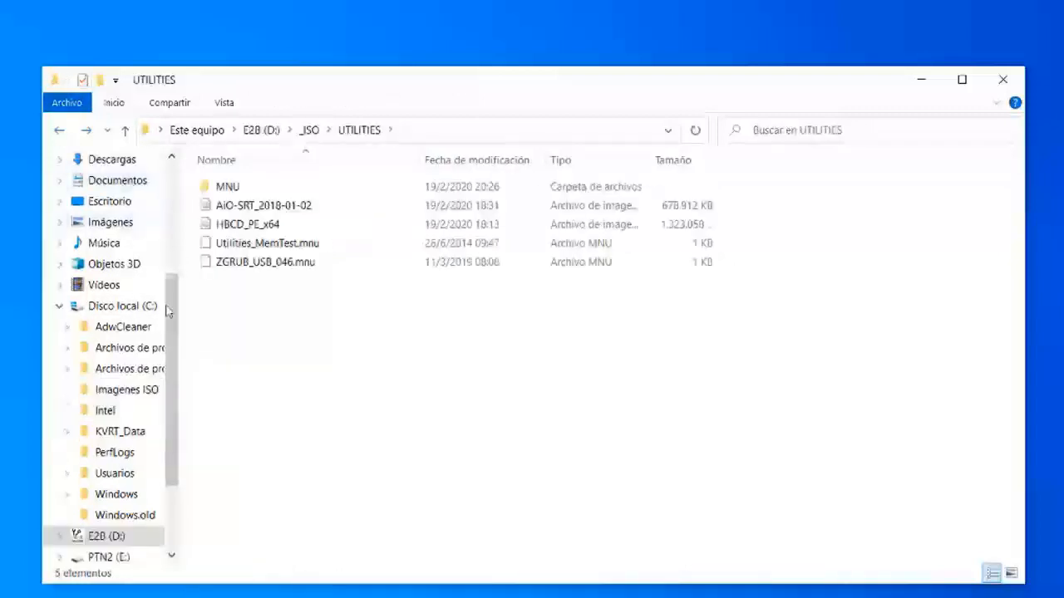
click(108, 538)
double_click(228, 184)
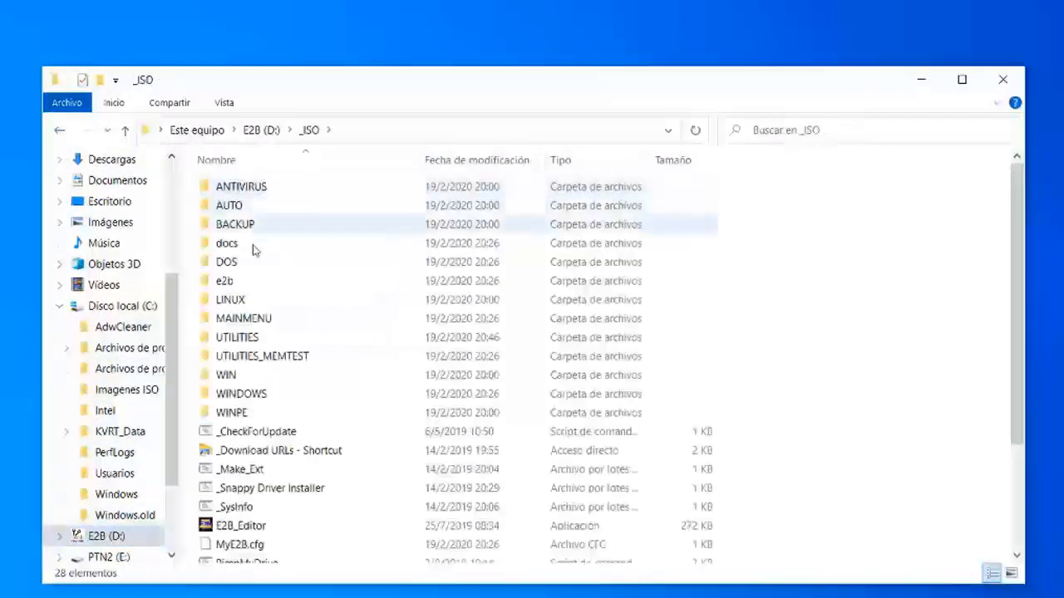
double_click(241, 398)
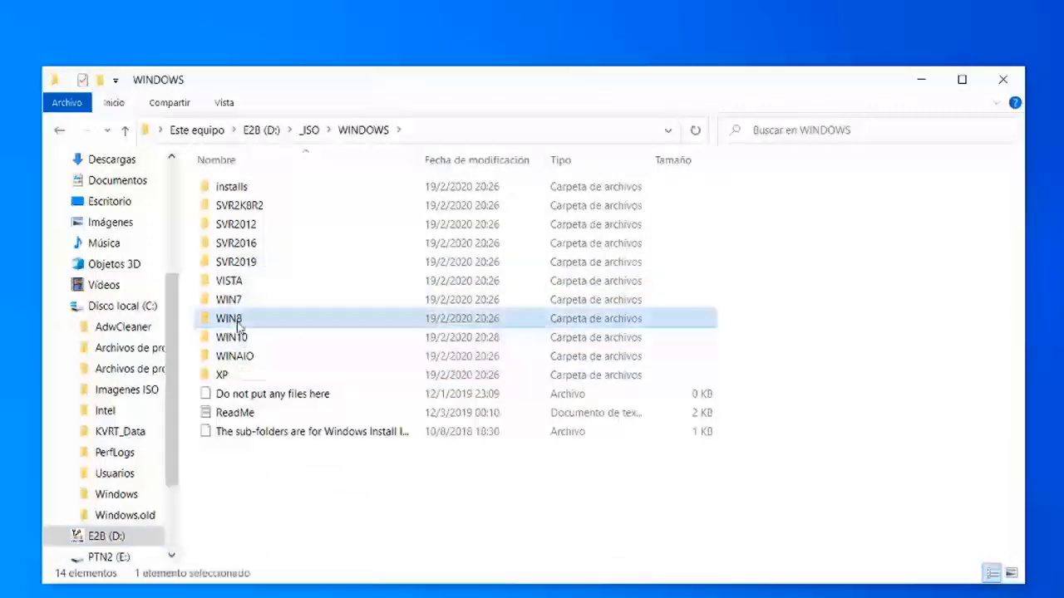
double_click(237, 318)
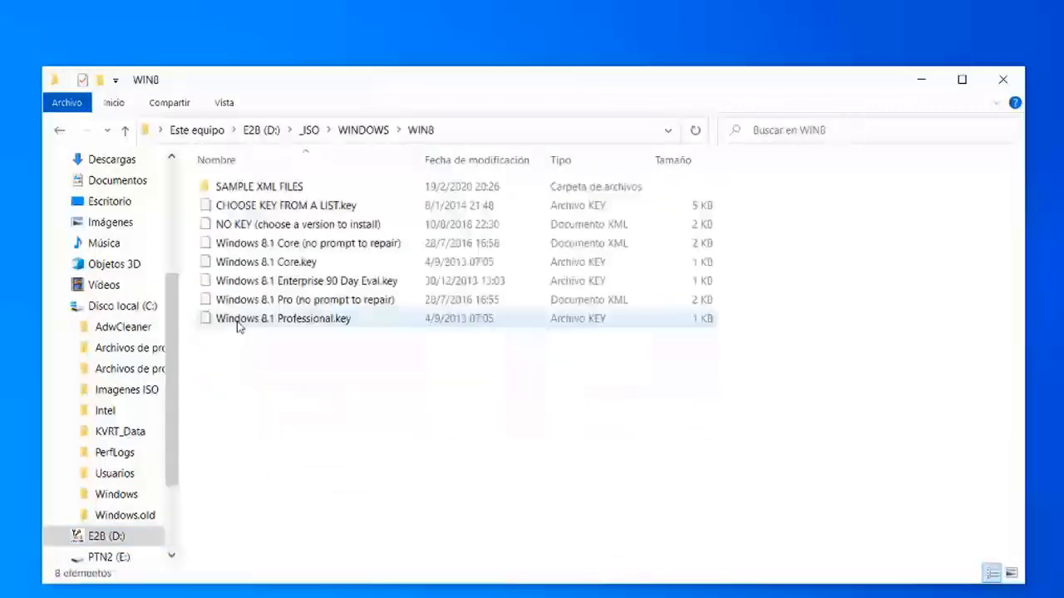
right_click(254, 384)
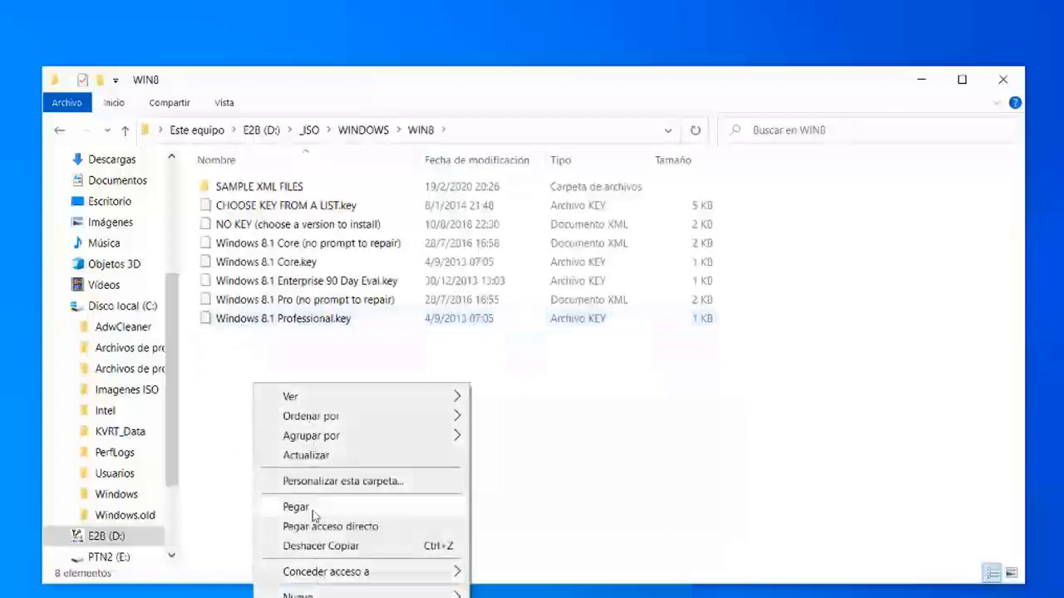
click(295, 507)
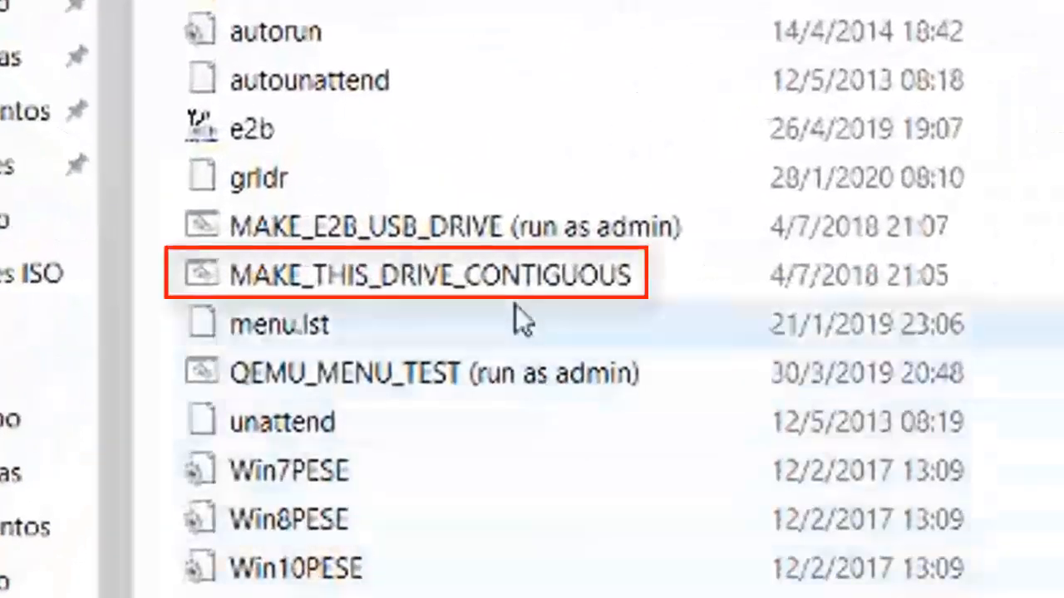
- Run MAKE_THIS_DRIVE_CONTIGUOUS from the root of the E2B drive
double_click(510, 275)
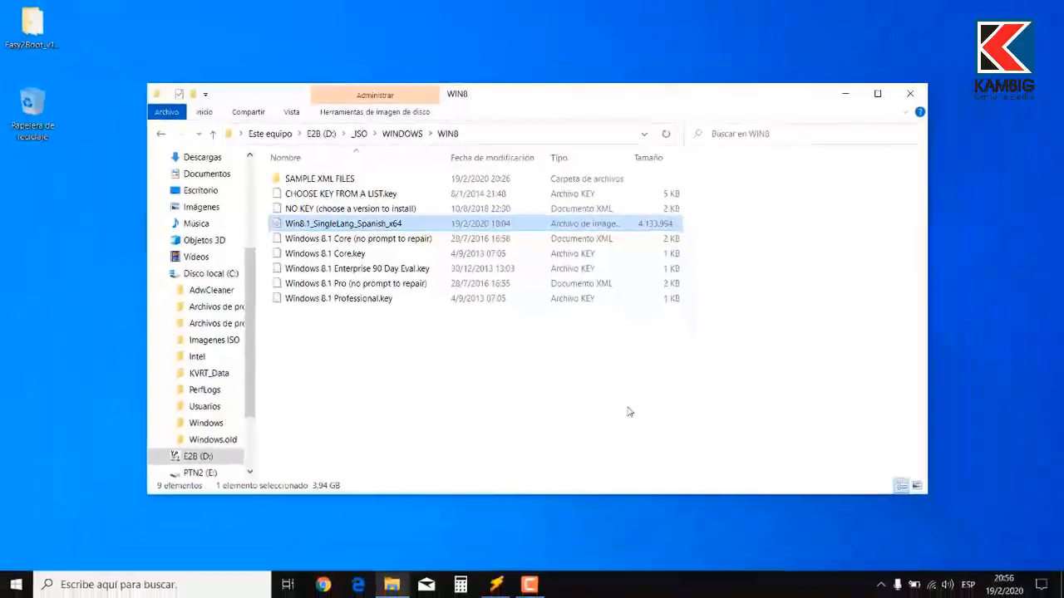
- Close the WIN8 folder window, switch to Make_E2B and launch the QEMU test of the USB drive
click(910, 93)
click(494, 586)
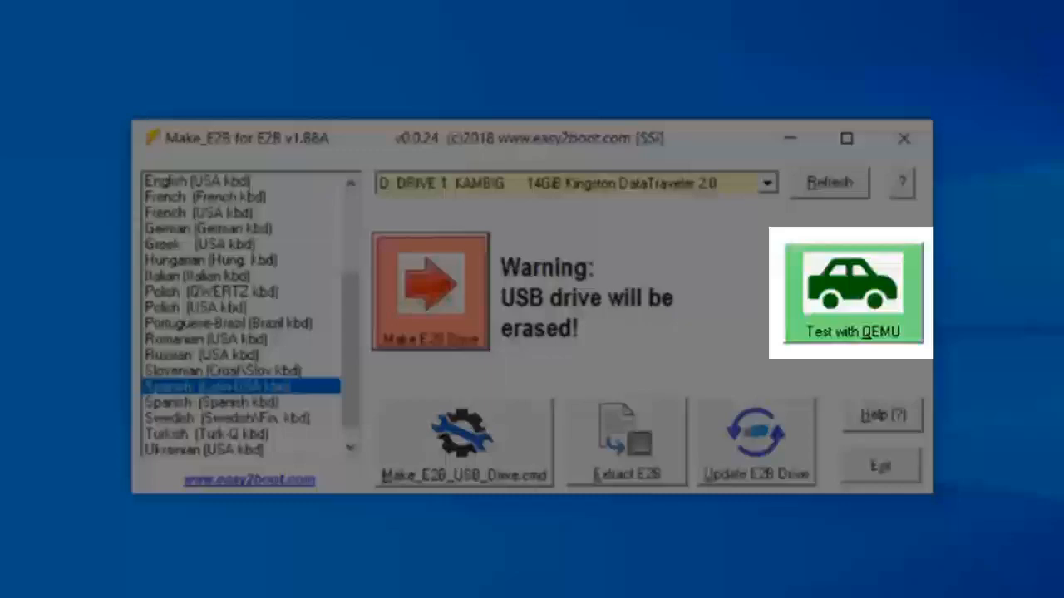
click(855, 296)
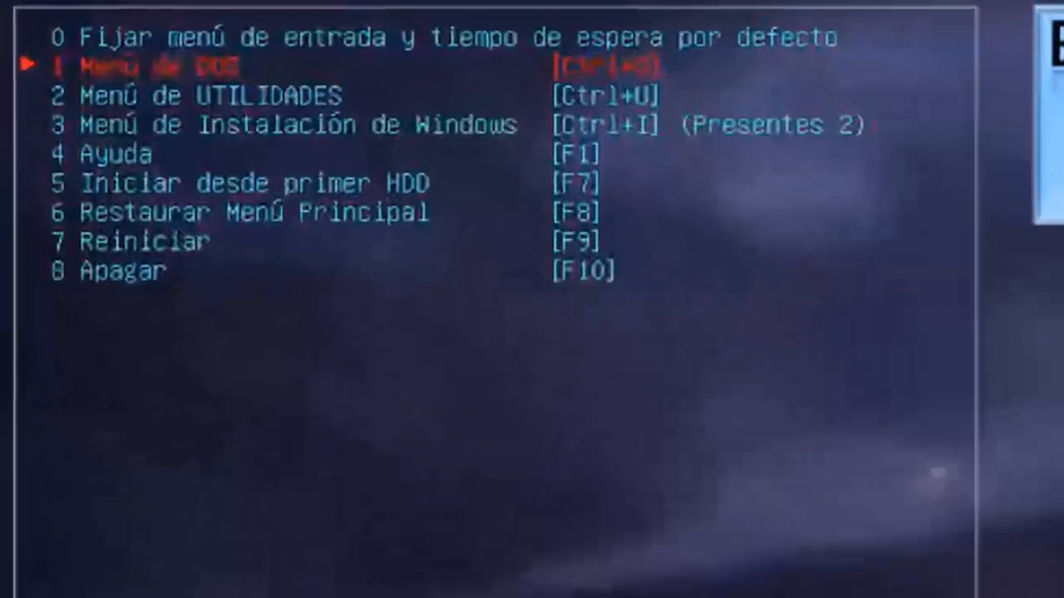
- Open the Windows installation menu (Menú de Instalación de Windows) from the emulated E2B boot menu
key(Down)
key(Down)
key(Down)
key(Down)
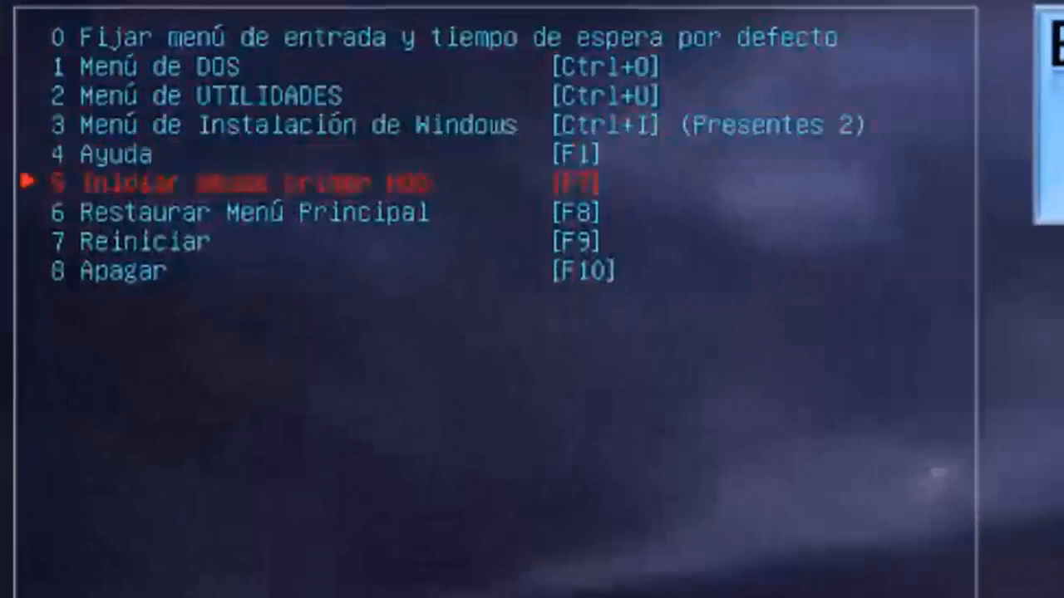
key(Up)
key(Up)
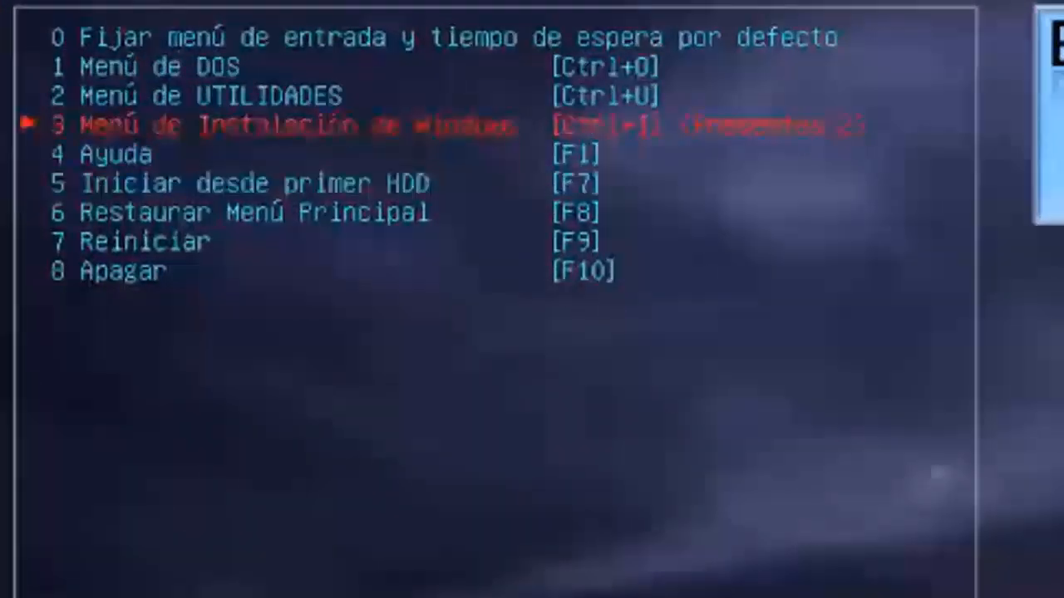
key(Return)
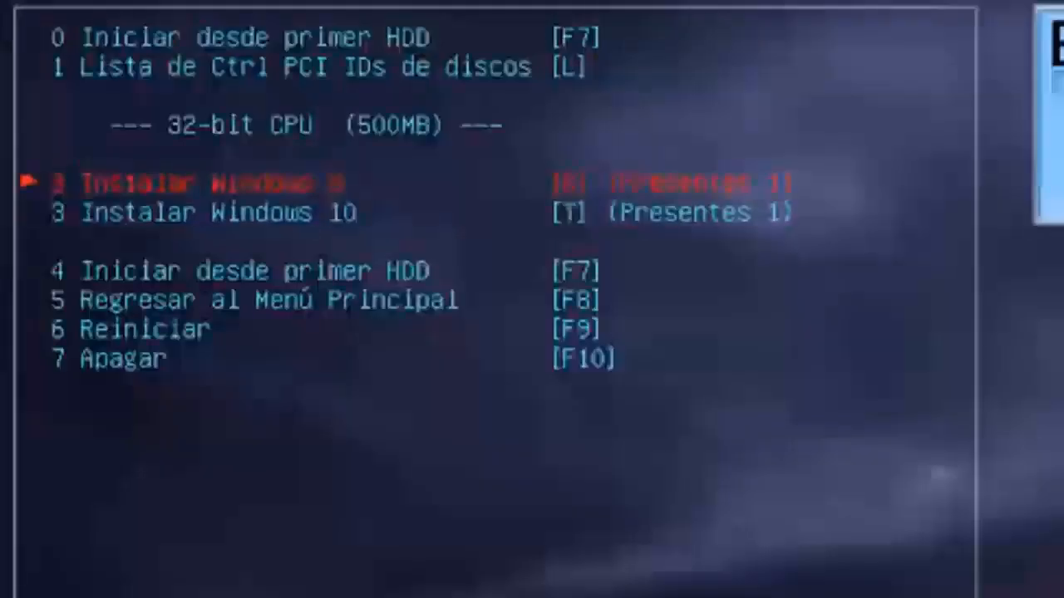
- Check the Windows 8 and Windows 10 install entries and return to the main boot menu
key(Down)
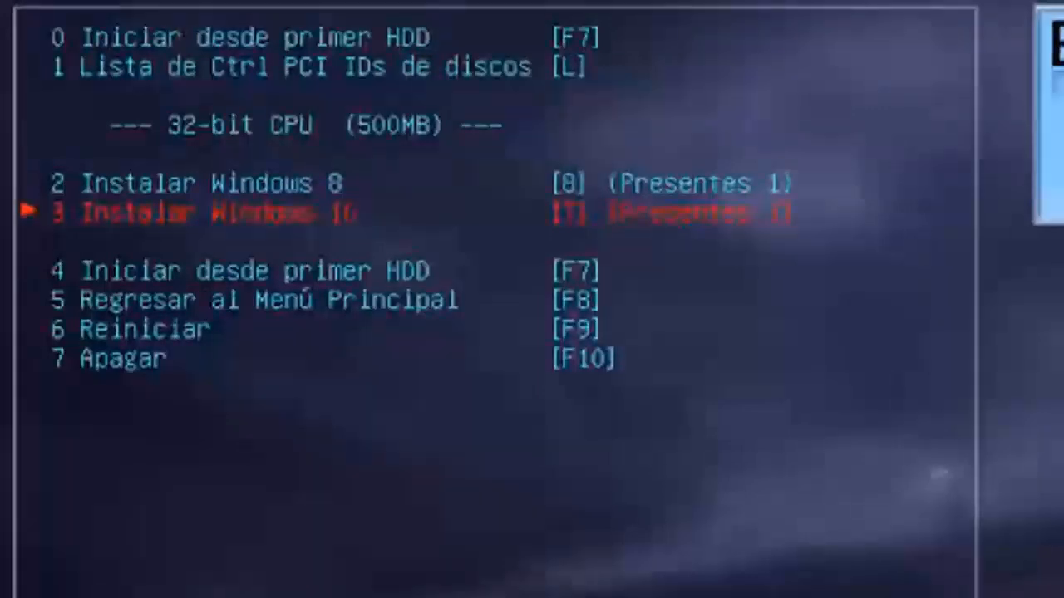
key(Down)
key(Down)
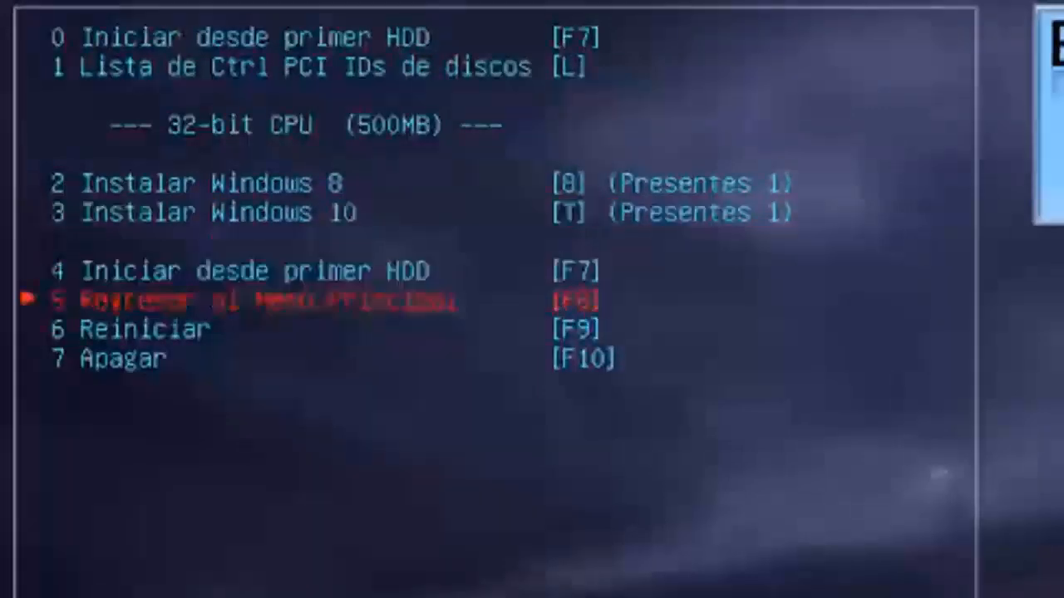
key(Return)
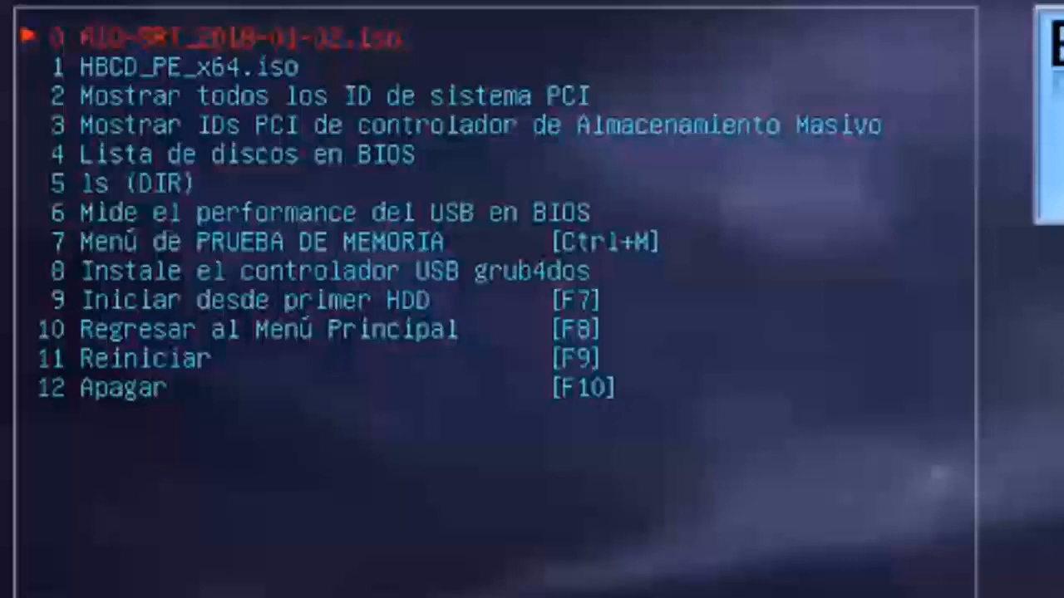
- Look through the utilities menu entries, including AiO-SRT_2018-01-02.iso and HBCD_PE_x64.iso
key(Down)
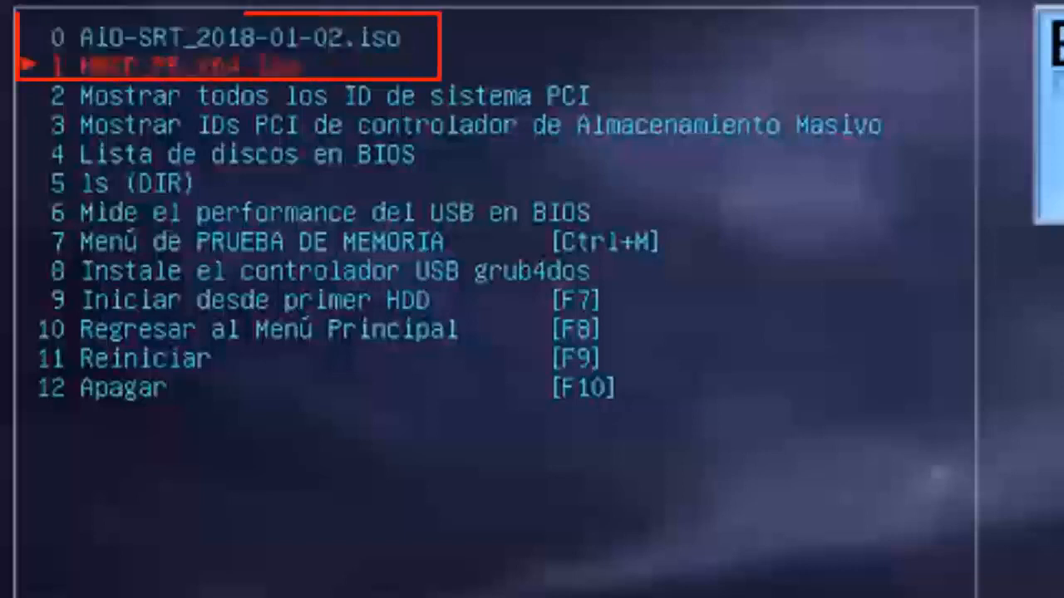
key(Down)
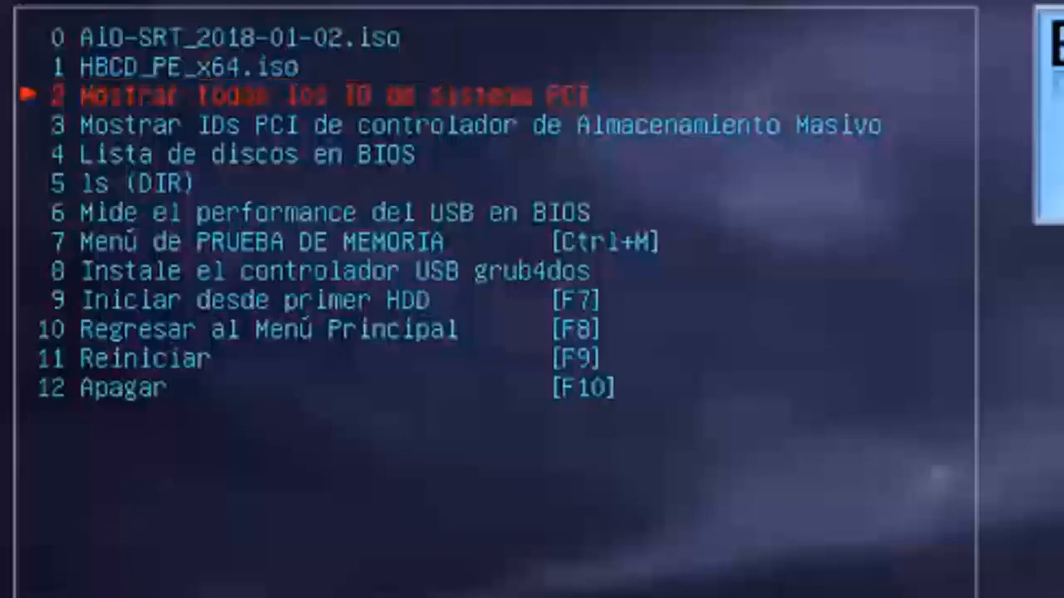
key(Down)
key(Down)
key(Down)
key(Down)
key(Down)
key(Down)
key(Down)
key(Down)
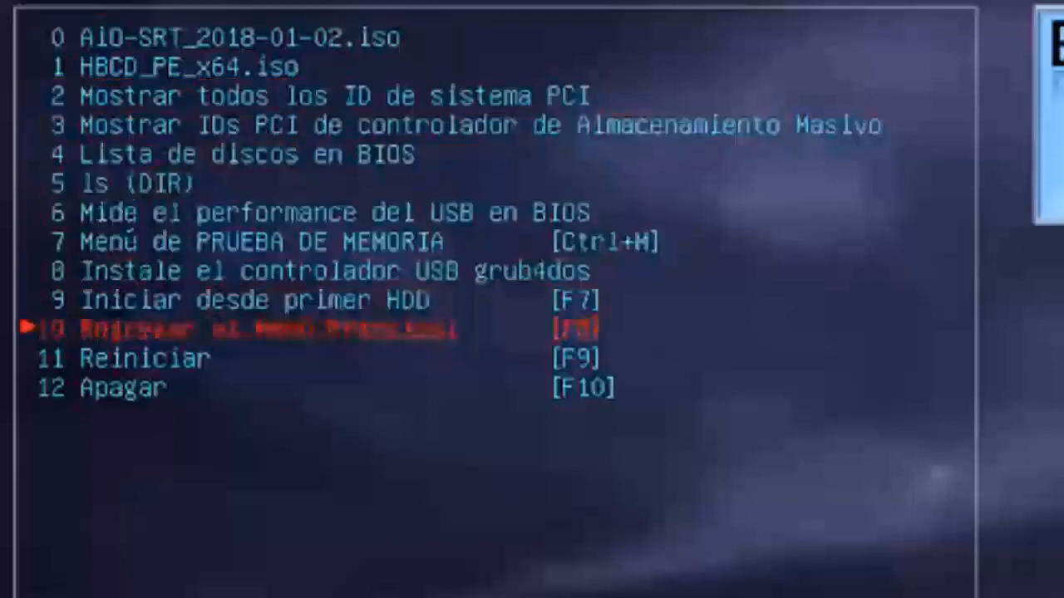
key(Down)
key(Down)
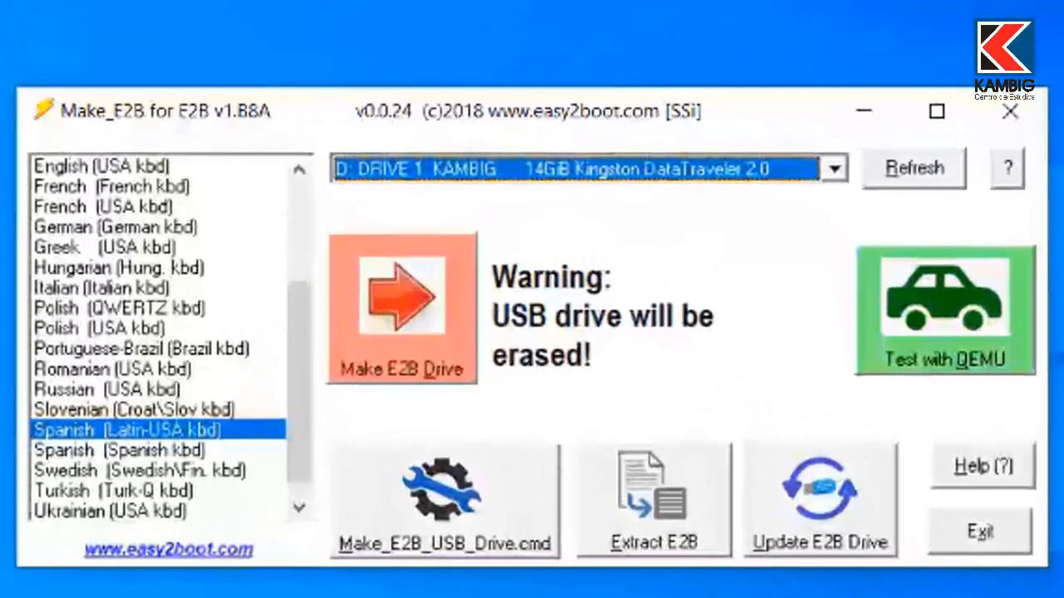
- Select the 14GiB Kingston DataTraveler 2.0 (D: DRIVE 1 KAMBIG) as the target drive in Make_E2B
click(835, 168)
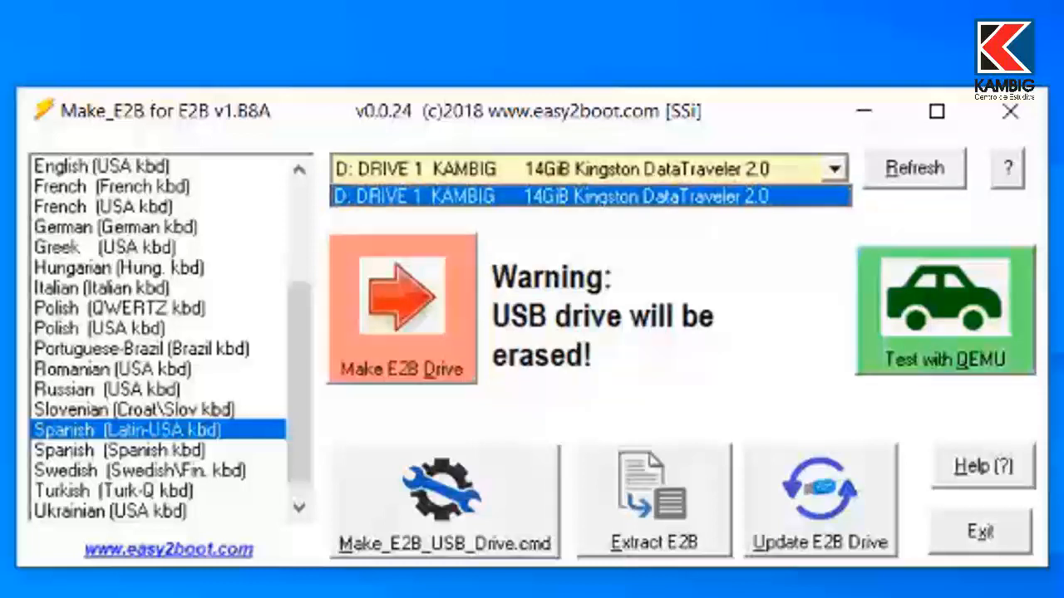
click(552, 196)
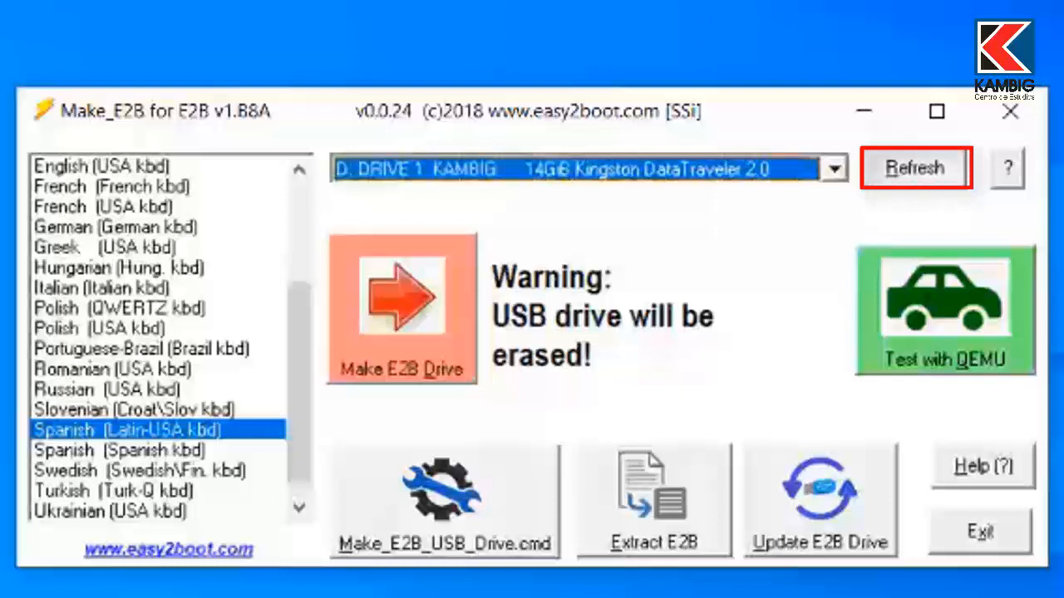